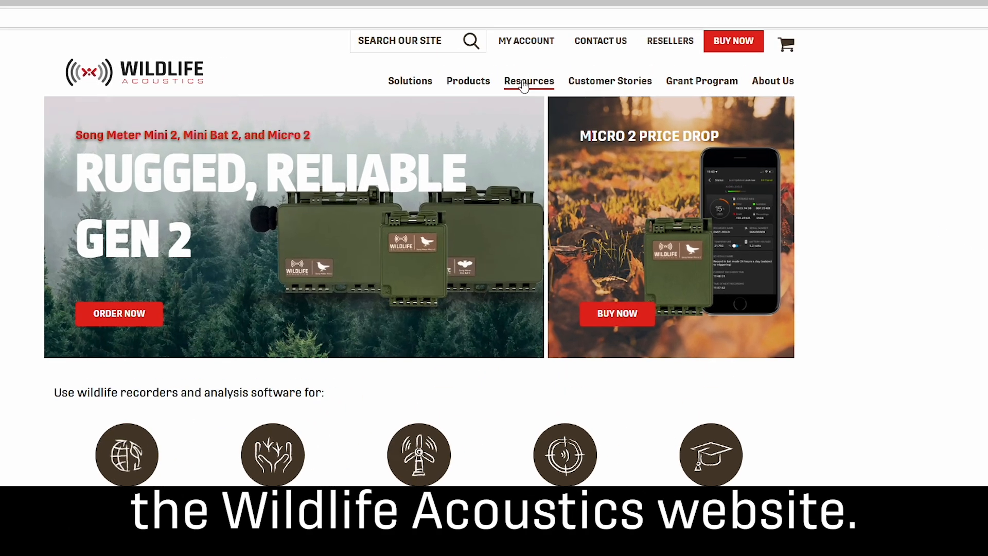
Step: Open the Downloads section of the Wildlife Acoustics website and log in to the account
click(551, 74)
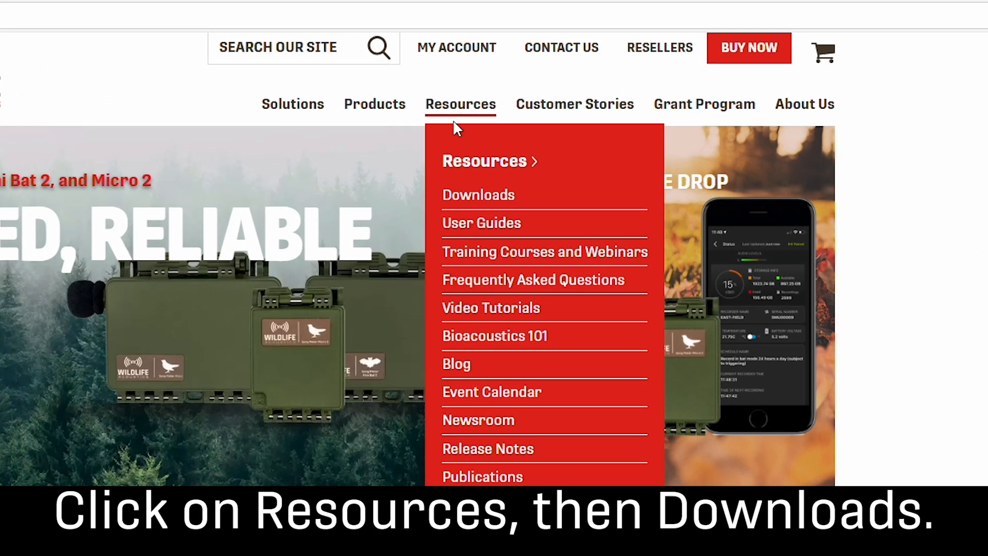
click(486, 201)
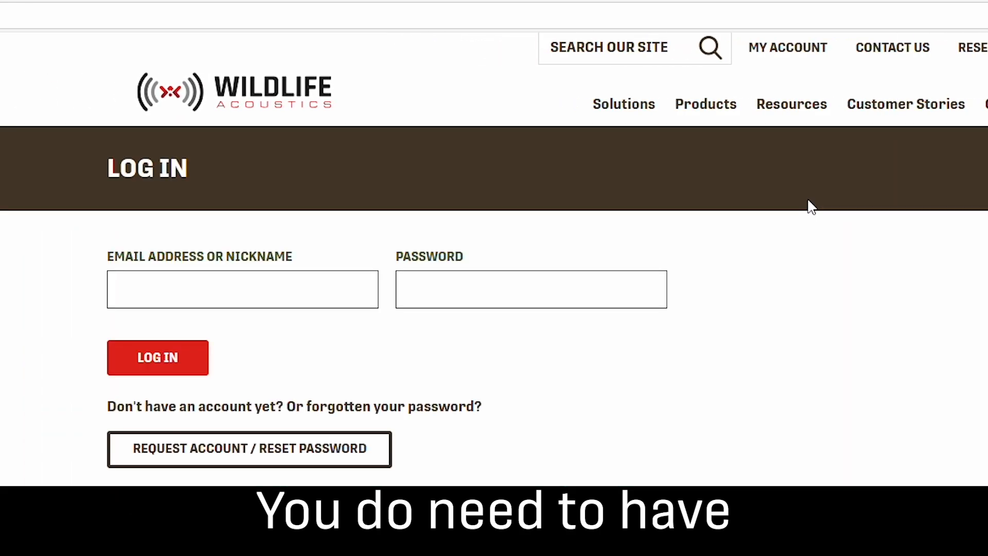
click(159, 360)
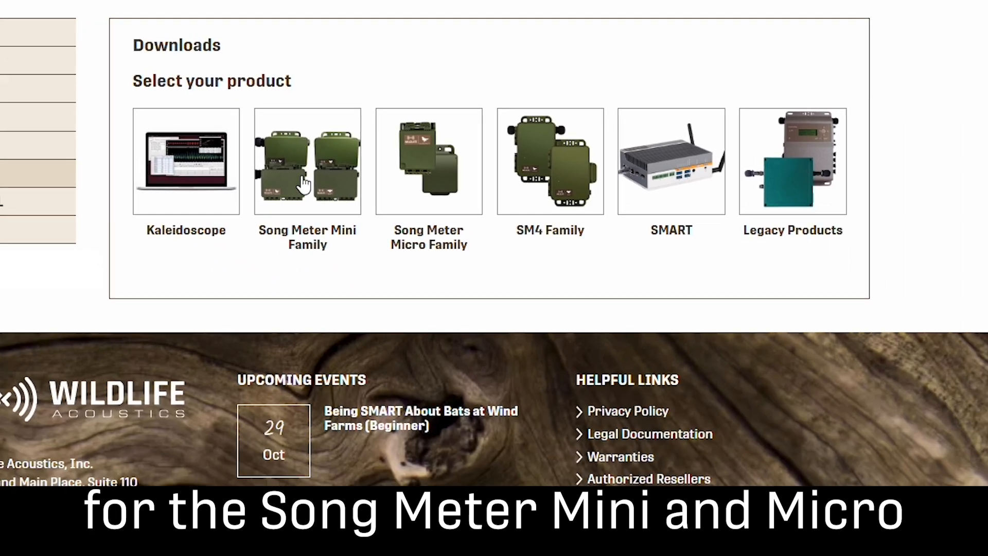
Step: View the Windows download of the Mini Micro Configurator software for the Song Meter Mini family
click(314, 185)
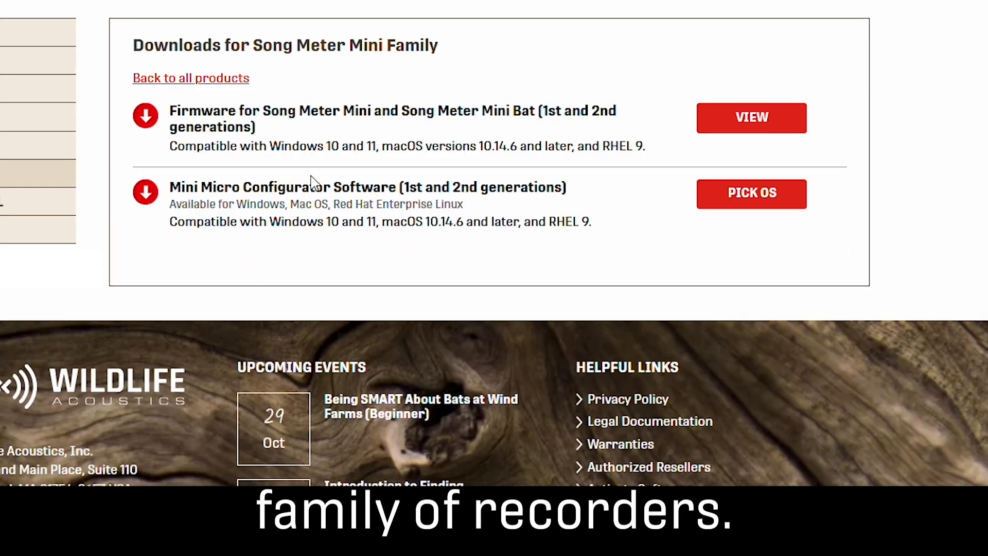
click(743, 198)
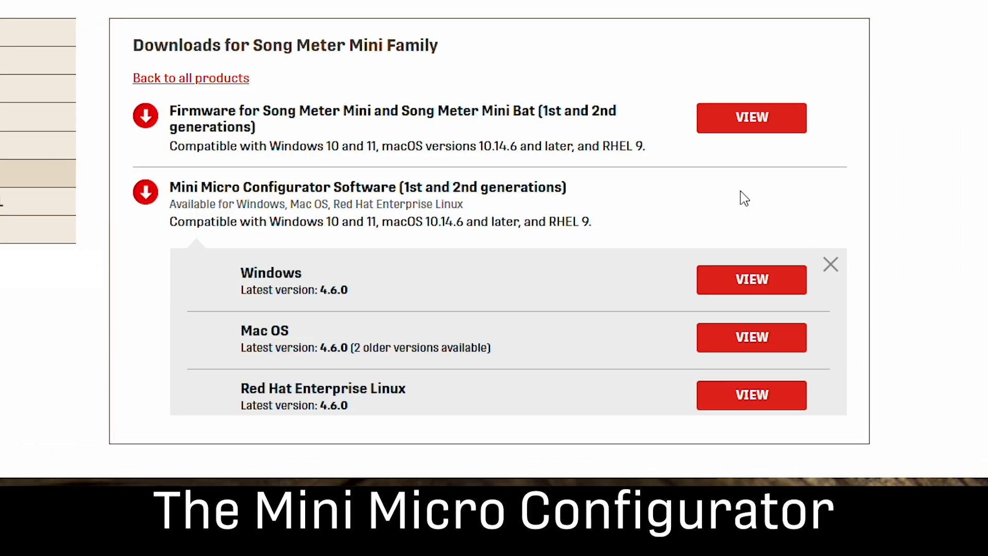
click(764, 285)
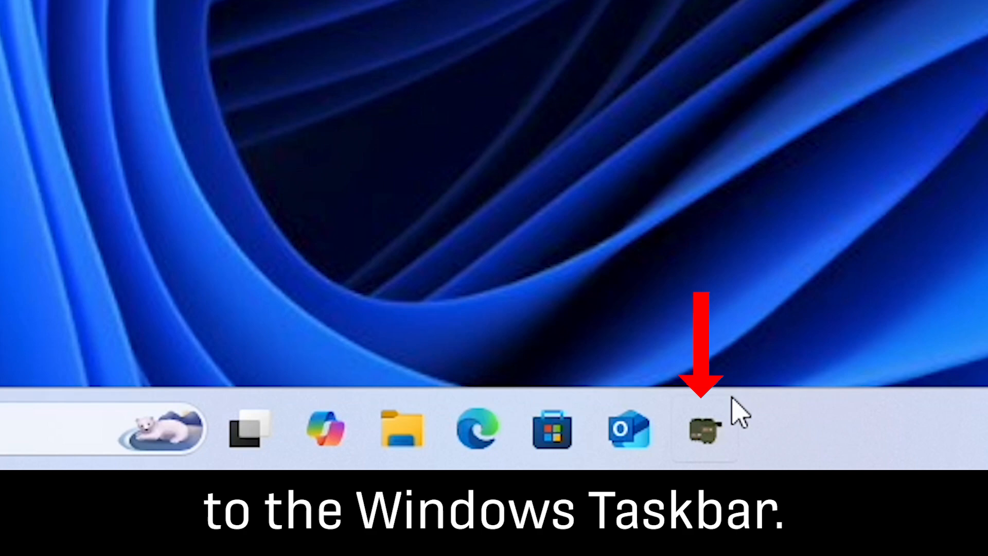
Step: Launch the SM Mini/Micro Configurator and choose Song Meter Mini or Mini 2 as the model
click(699, 434)
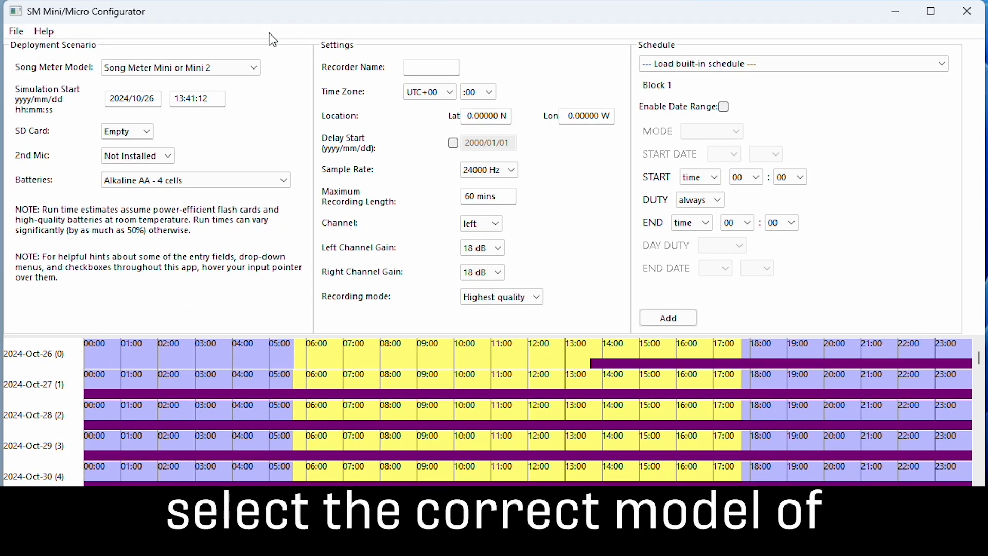
click(221, 67)
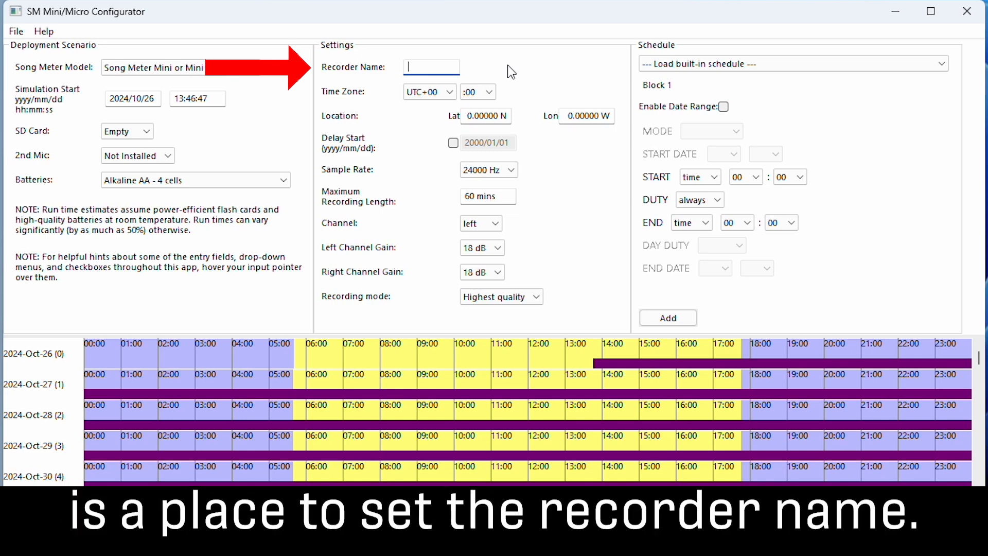
Step: Enter EASTFIELD as the recorder name in the settings
mouse_move(438, 69)
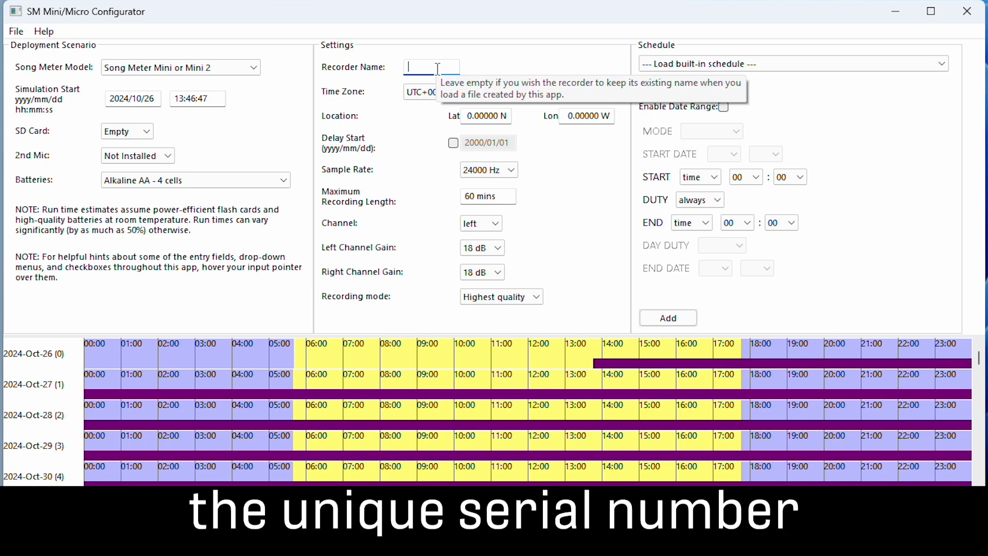
text(E)
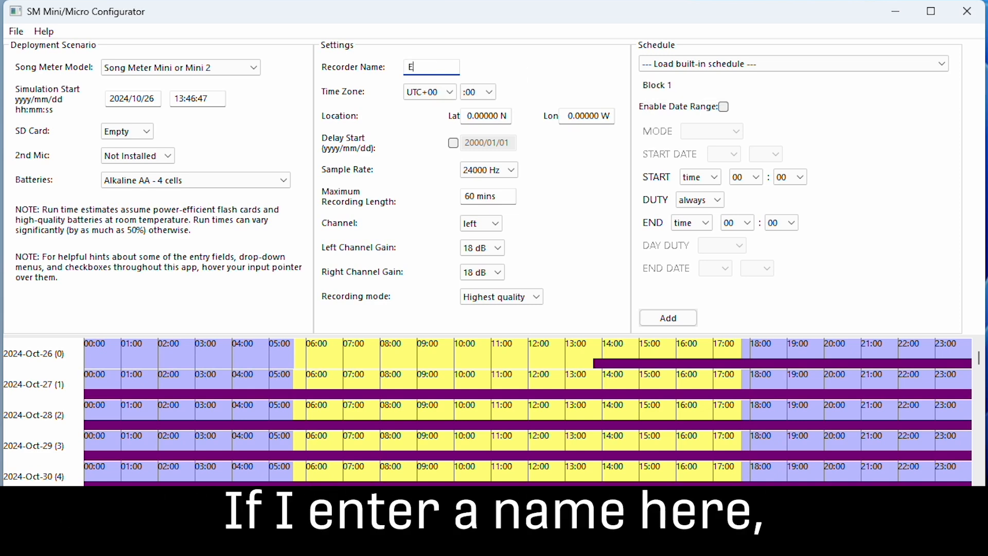
text(AST)
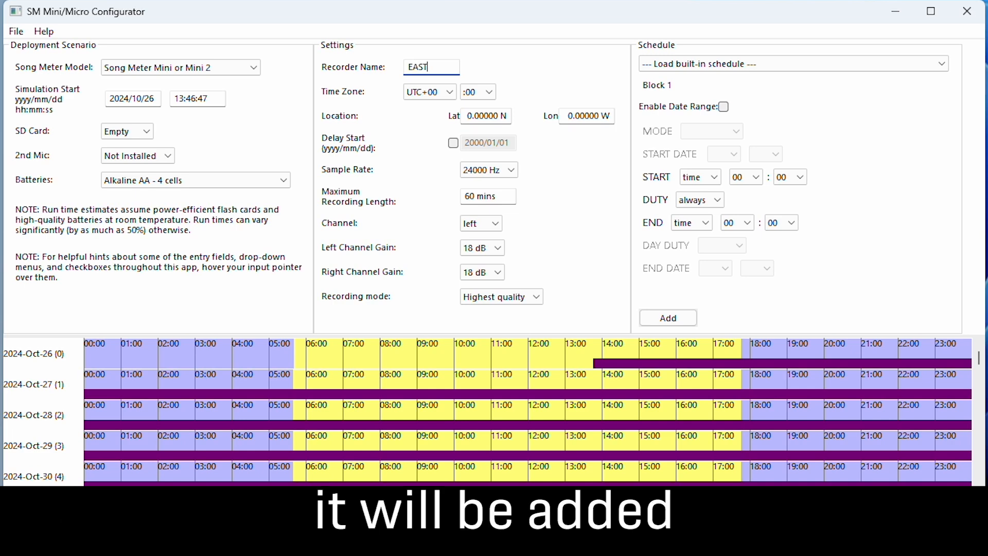
text(FIELD)
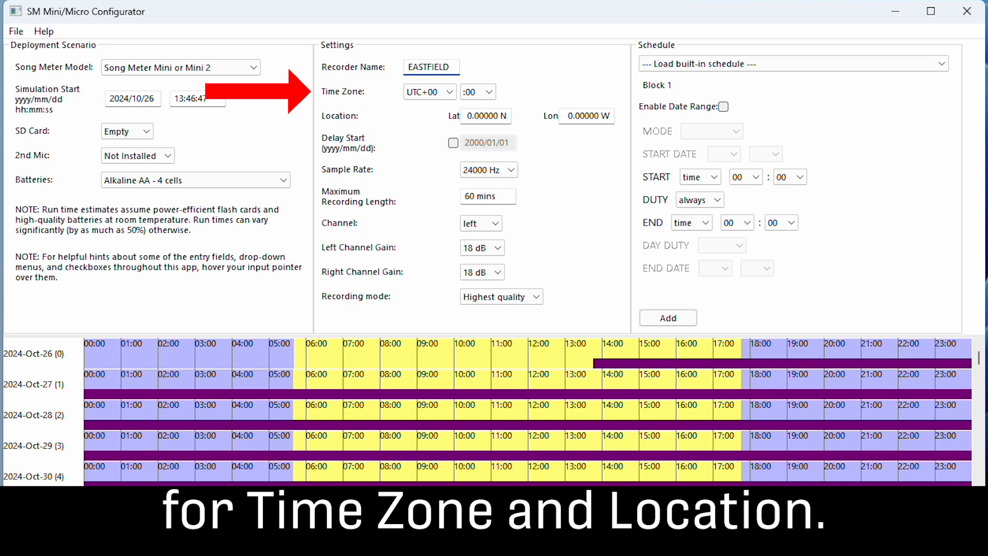
mouse_move(489, 118)
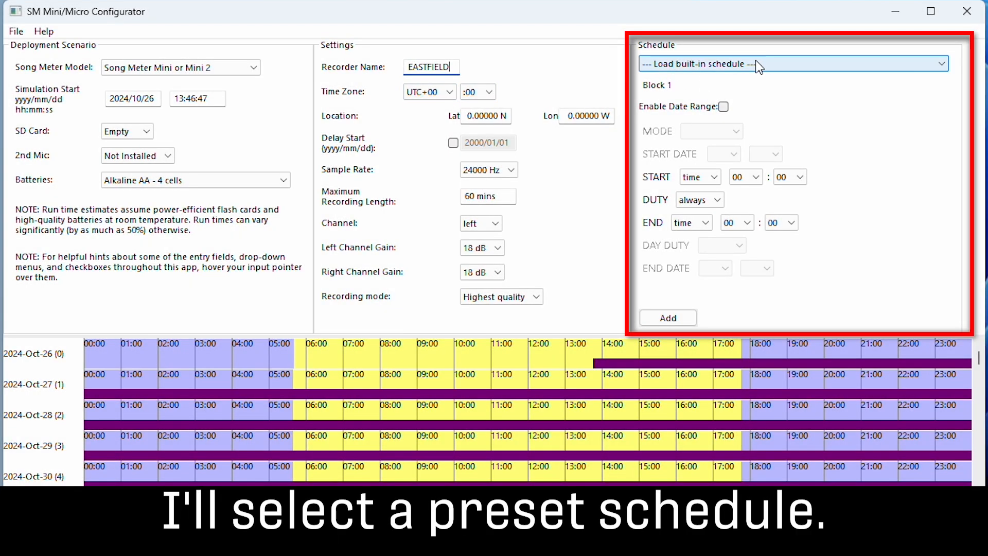
Step: Load the built-in birds/frogs schedule recording 30 minutes of every hour, with Block 1 starting at rise and ending at set
click(759, 65)
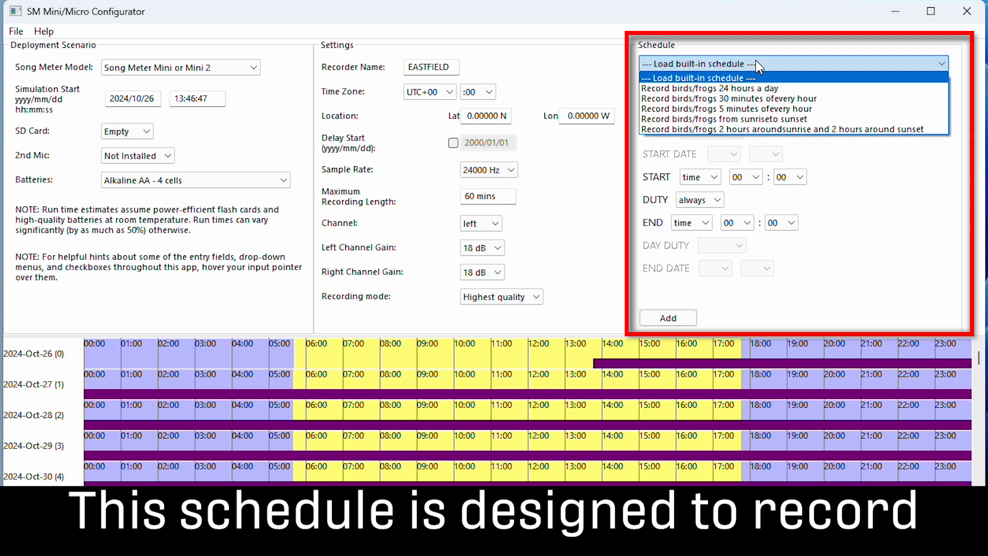
click(753, 98)
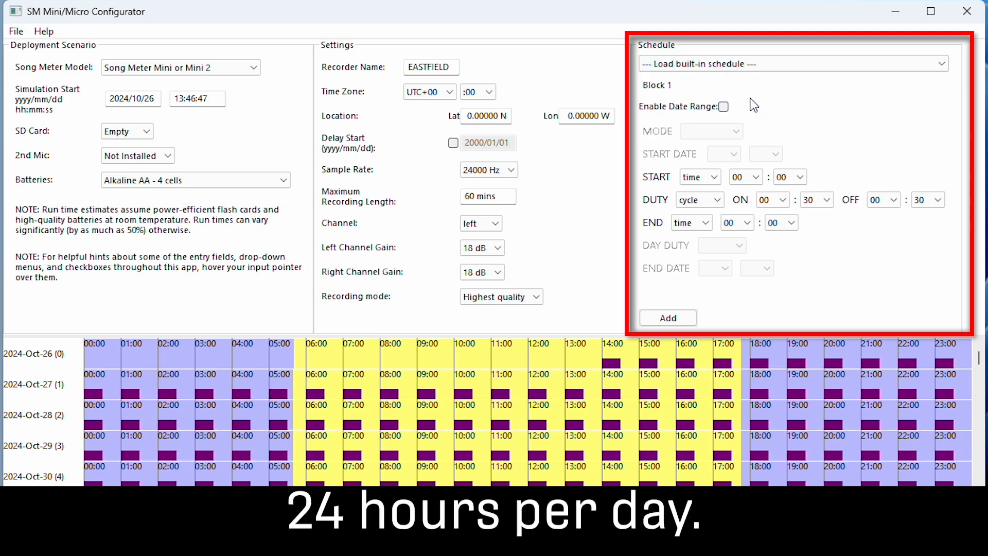
click(697, 180)
click(693, 199)
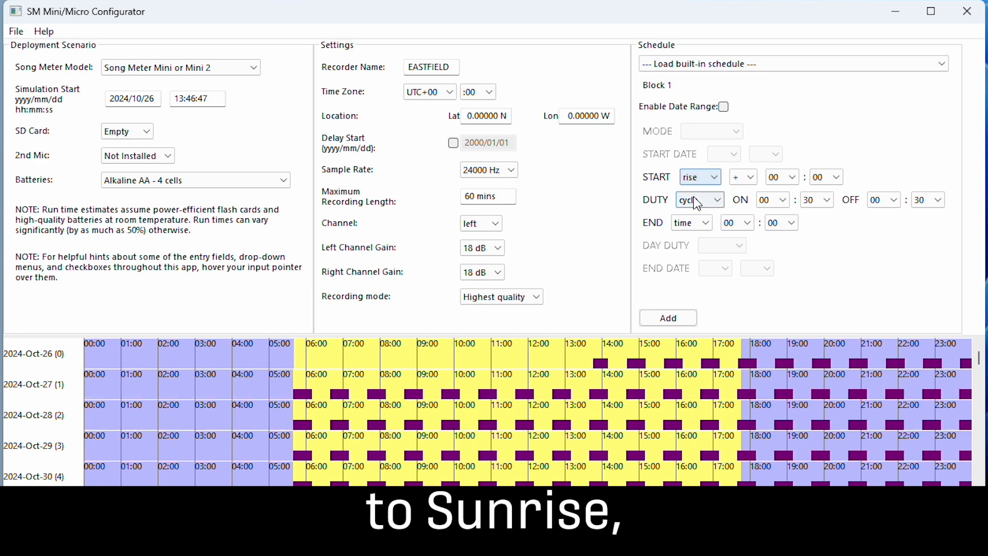
click(692, 222)
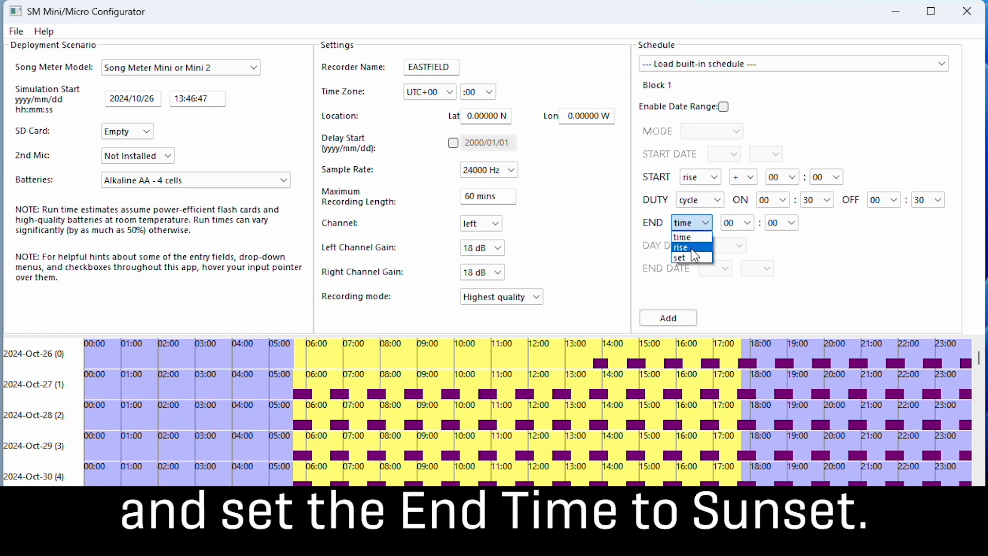
click(692, 257)
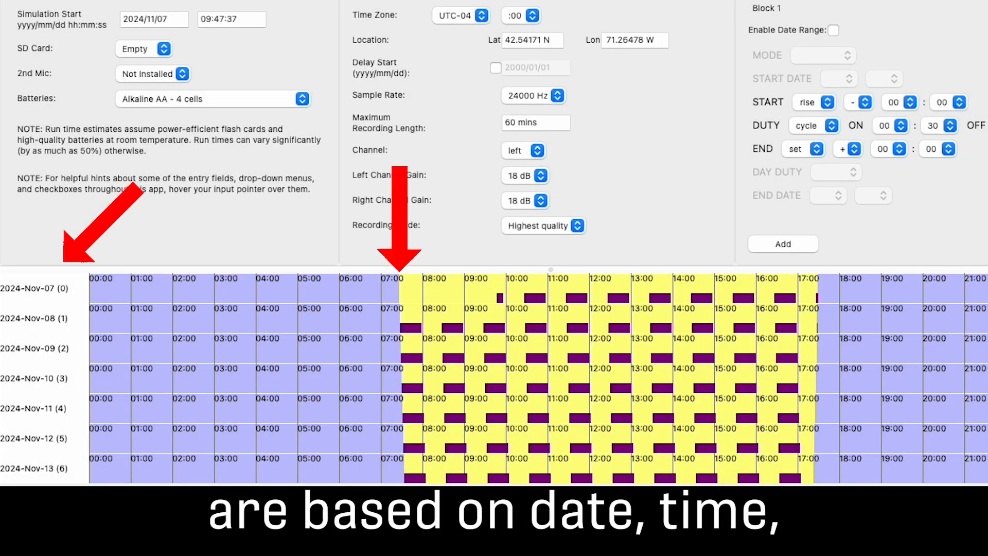
Step: Examine how the scheduled recording periods relate to day and night through the calendar from November 2024 to September 2025
scroll(494, 378, down, 10)
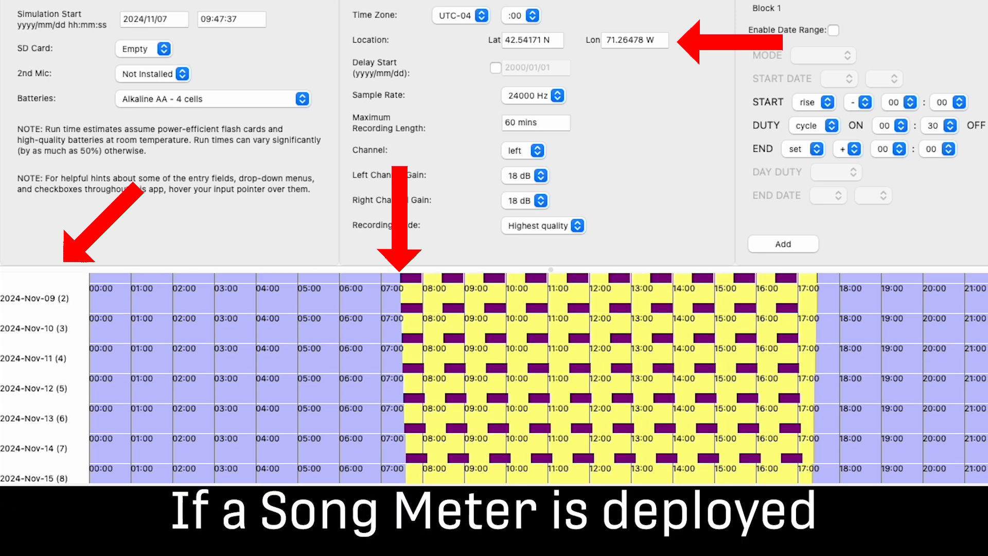
scroll(539, 378, down, 15)
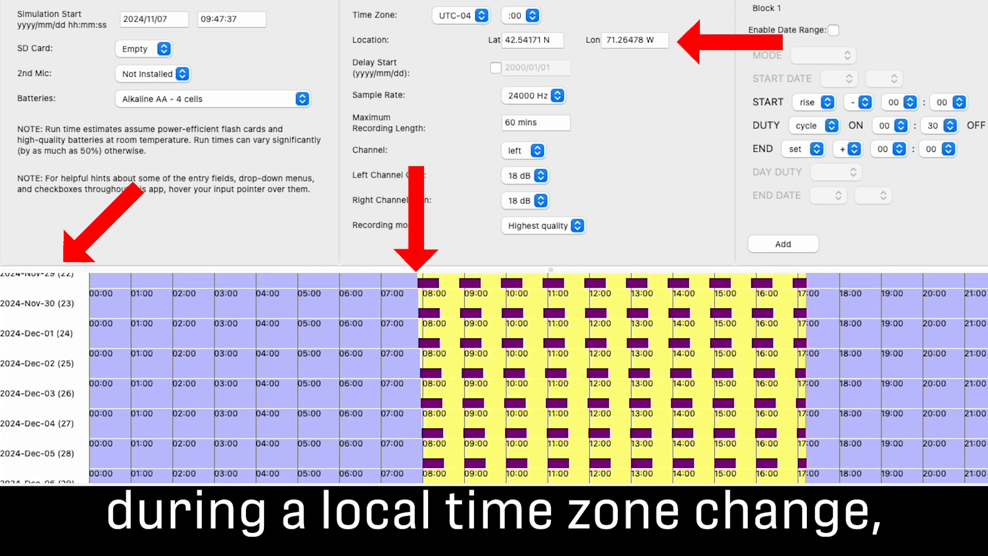
scroll(494, 378, down, 20)
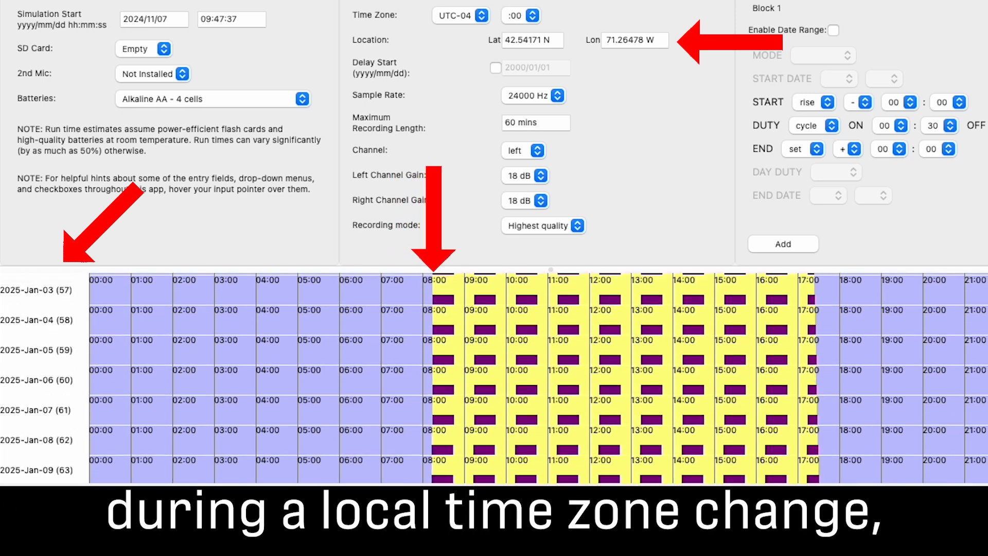
scroll(494, 378, down, 20)
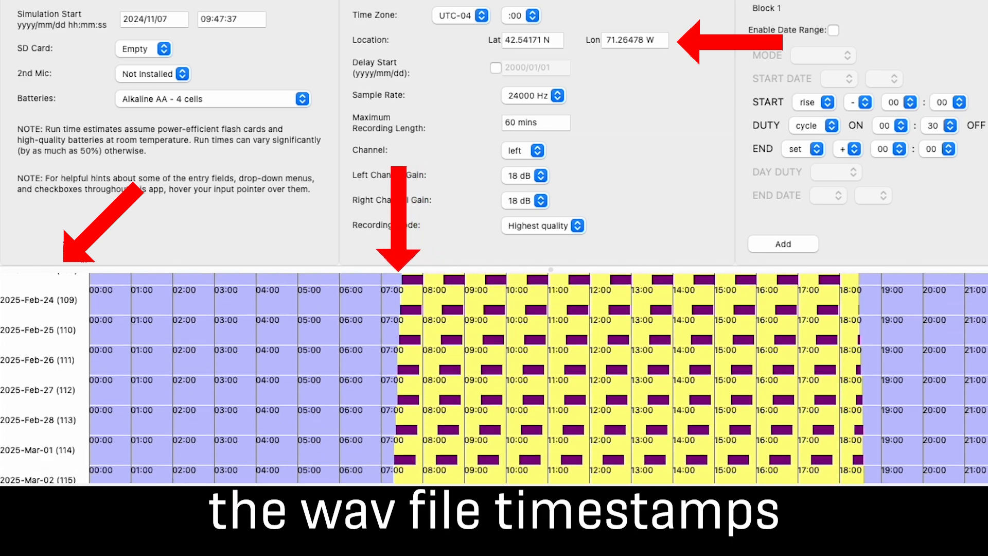
scroll(494, 378, down, 20)
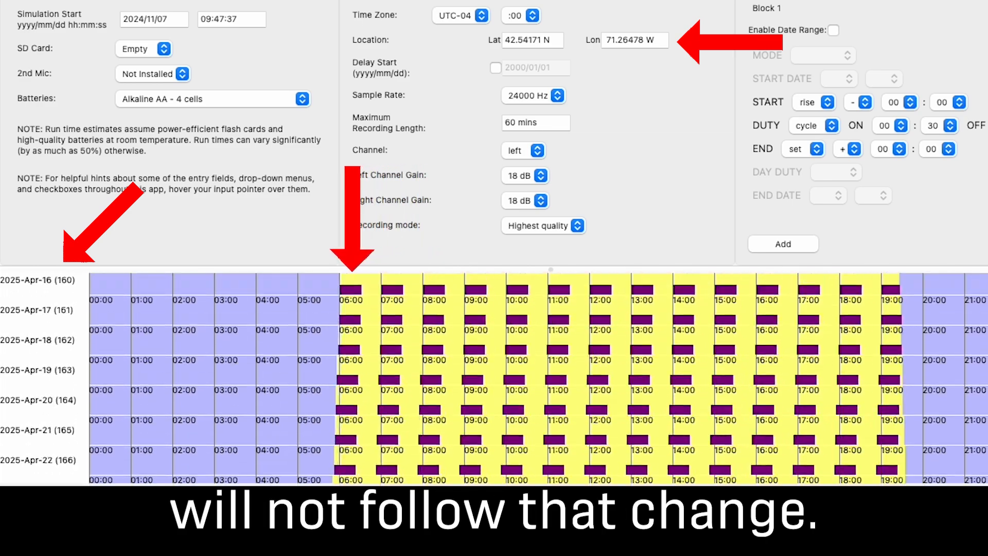
scroll(494, 379, down, 20)
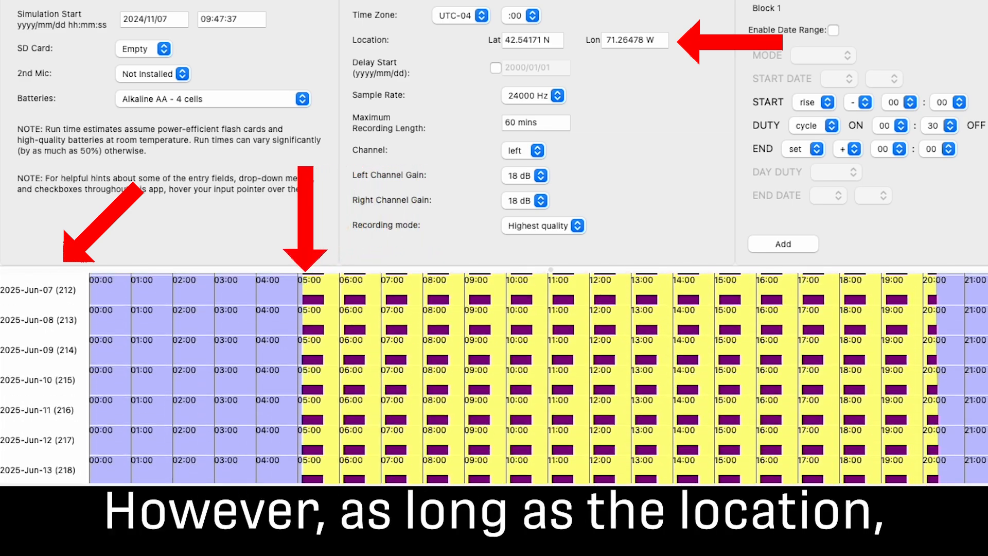
scroll(493, 378, down, 20)
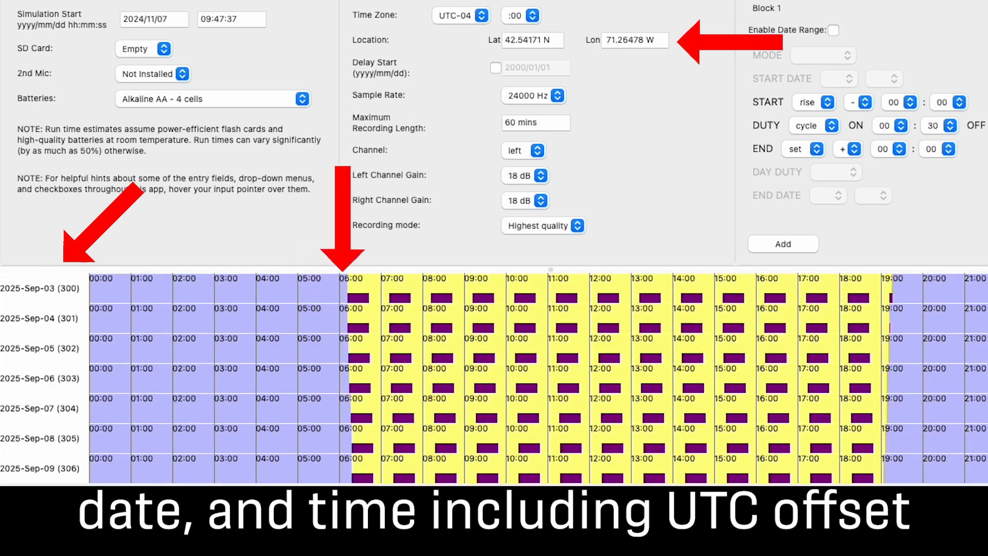
scroll(494, 378, down, 20)
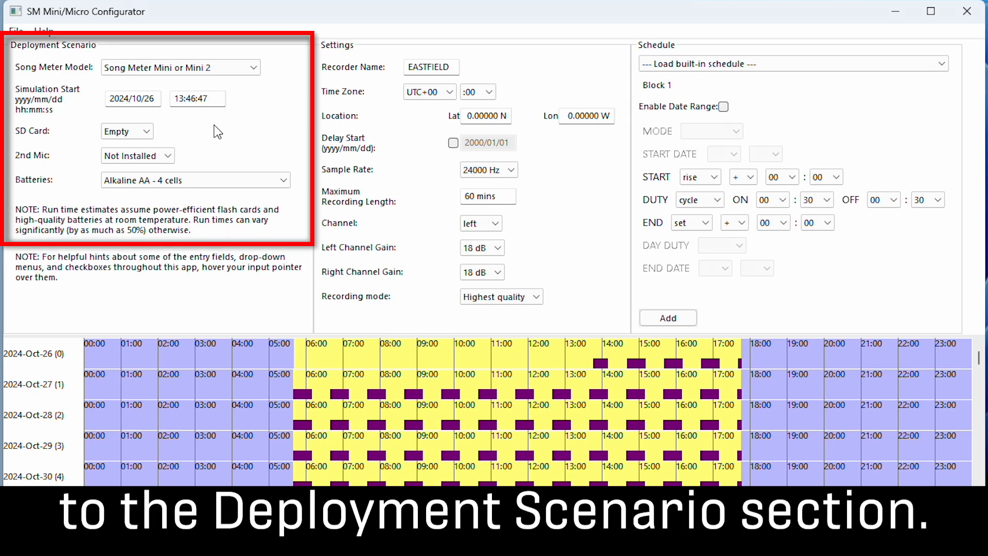
Step: Set the SD card size to 8GB and check in the calendar when the card fills up
click(130, 128)
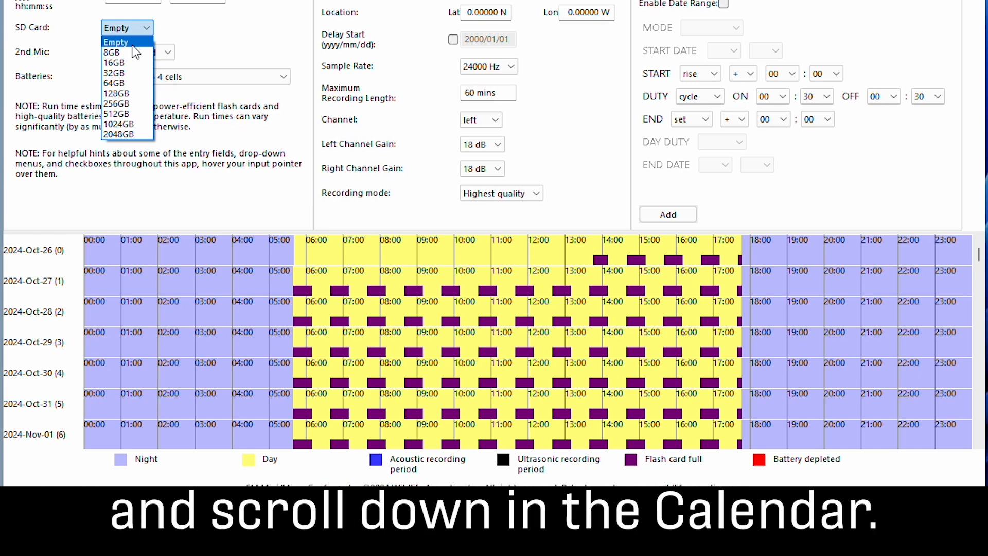
click(135, 52)
scroll(797, 337, down, 3)
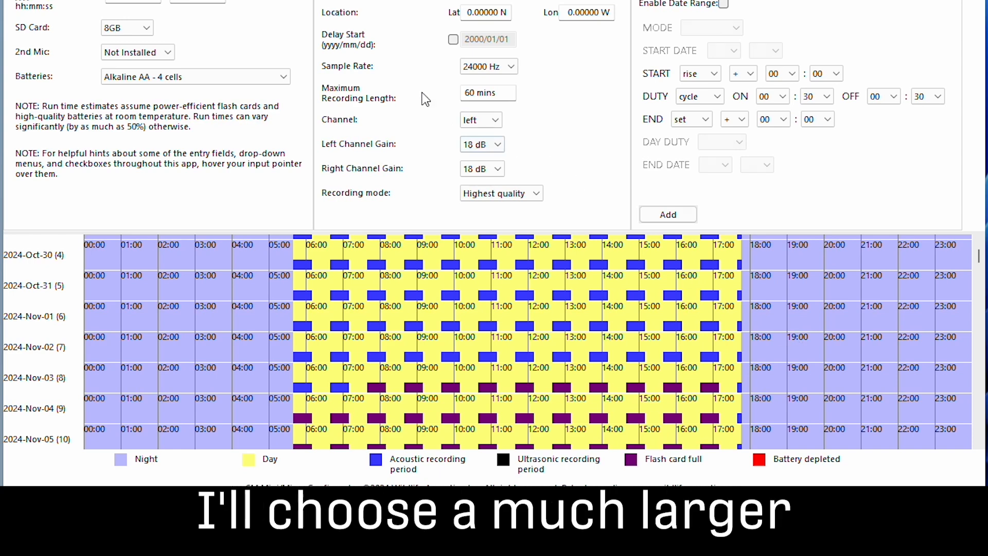
Step: Set the SD card size to 64GB and check in the calendar how long the deployment can record
click(145, 27)
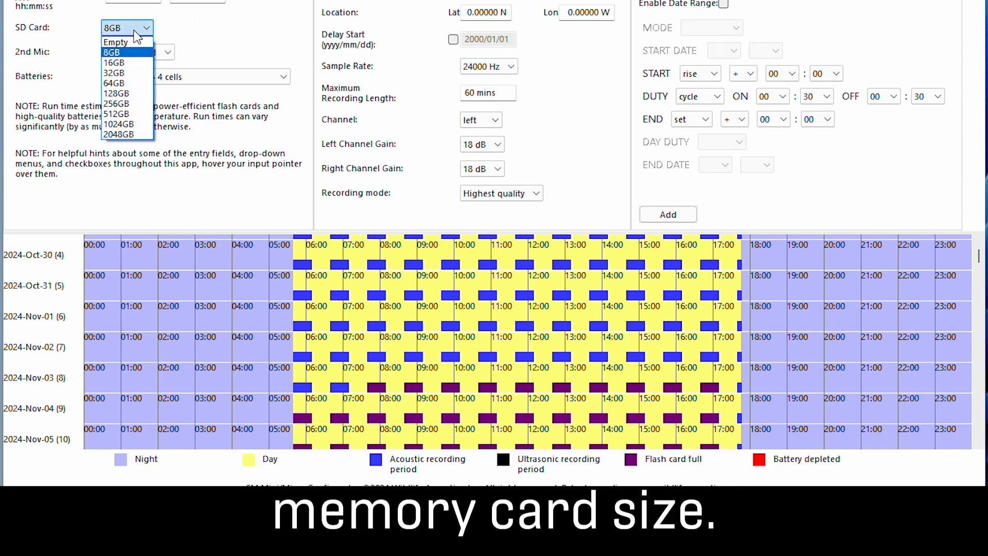
click(120, 83)
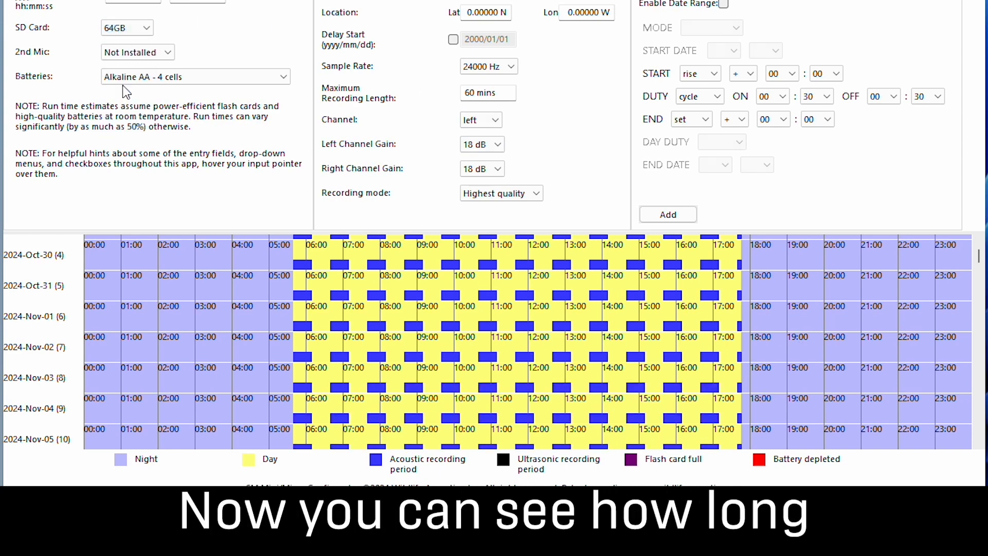
scroll(858, 331, down, 7)
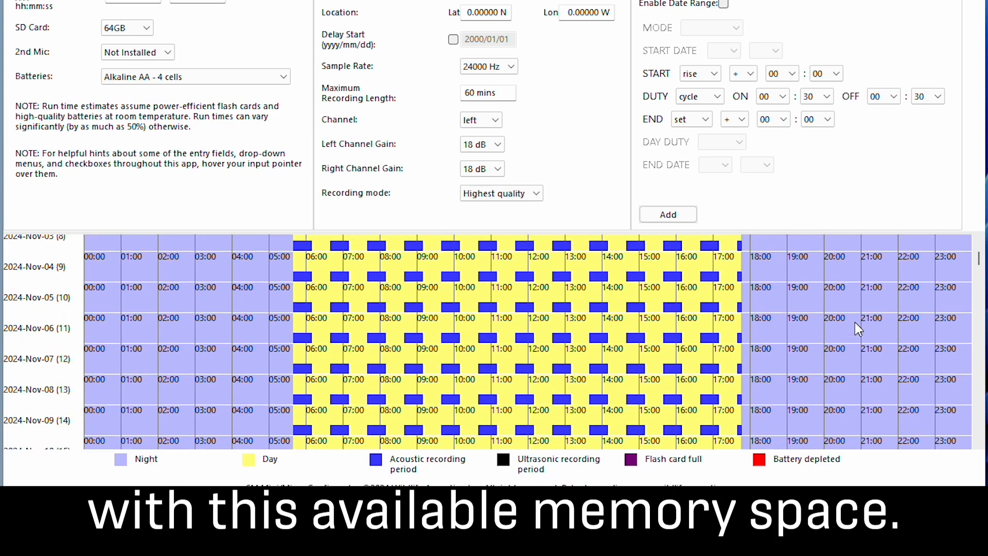
scroll(858, 329, down, 5)
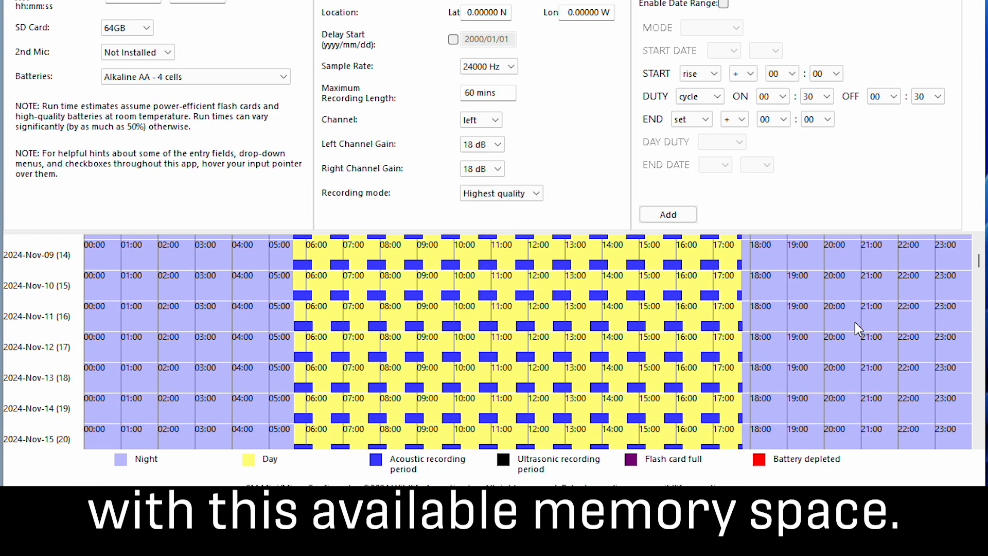
scroll(855, 323, down, 6)
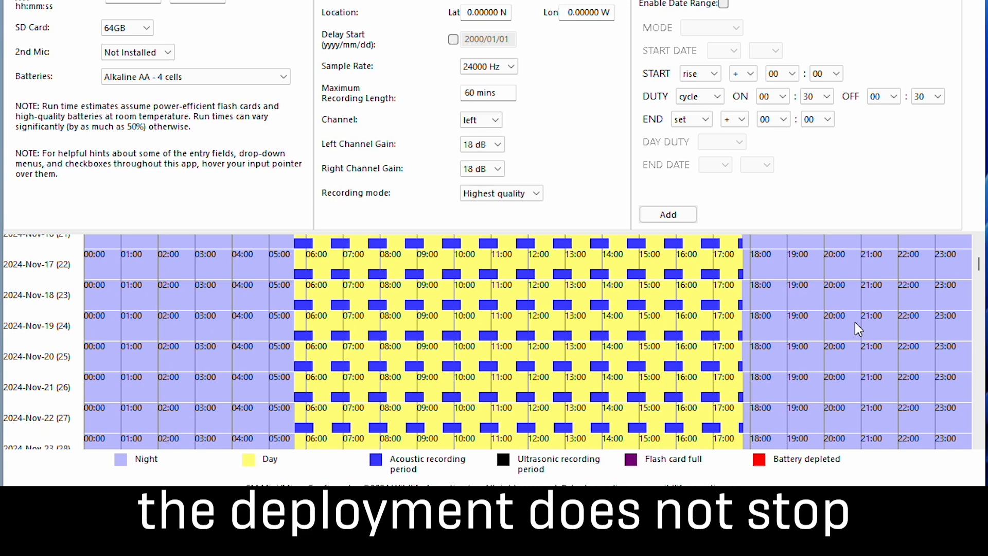
scroll(855, 323, down, 6)
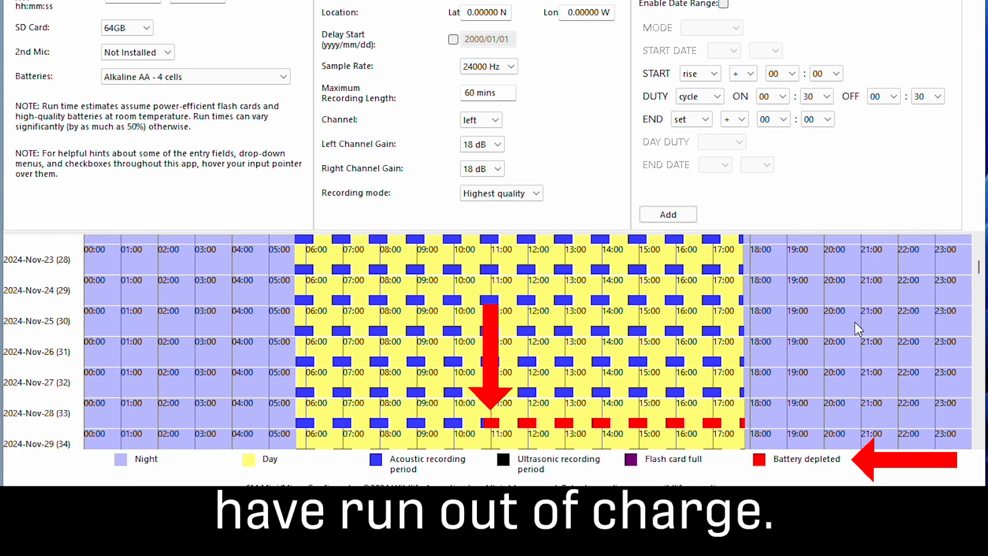
scroll(857, 329, down, 1)
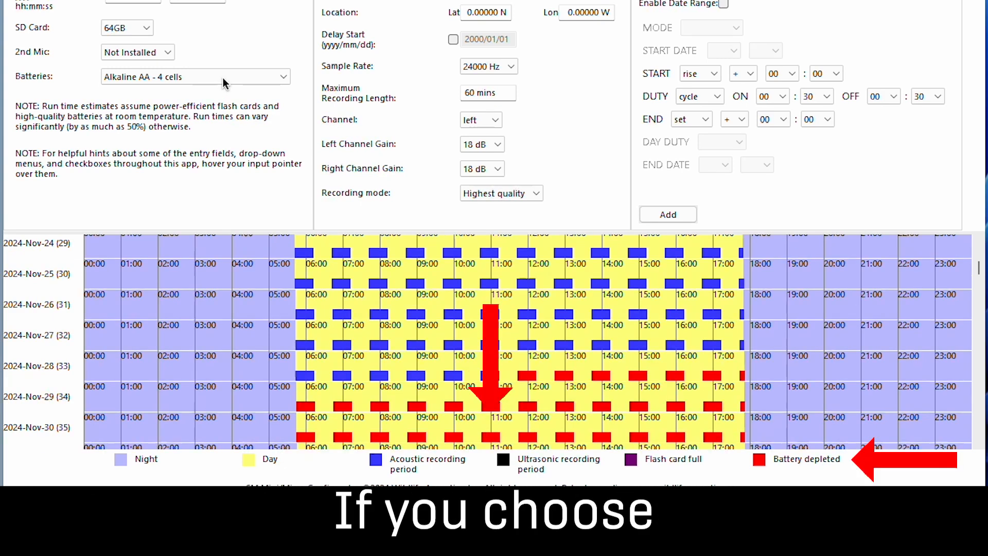
Step: Set the batteries to Li-ion 18650 - 4 cells and review the schedule's Ultrasonic and Acoustic blocks
click(224, 79)
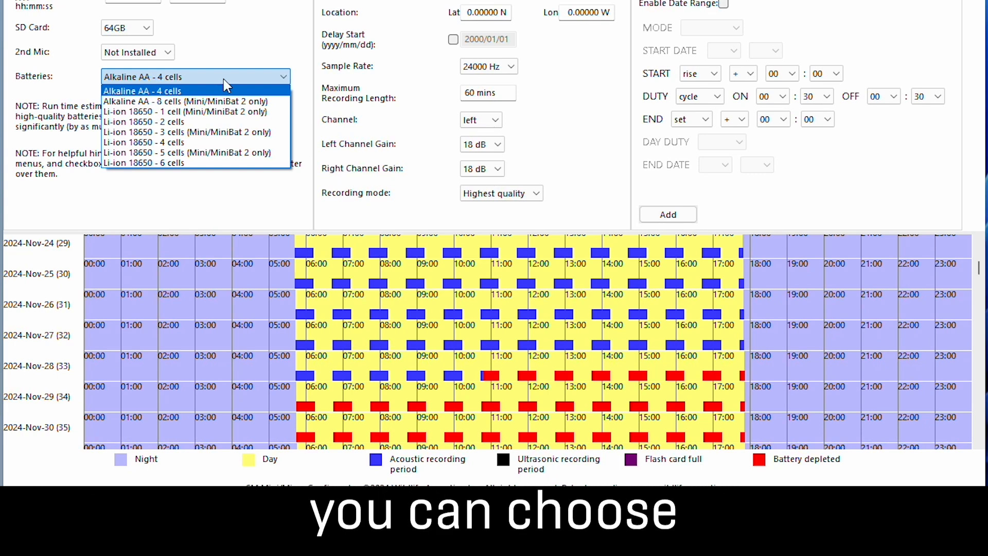
click(220, 142)
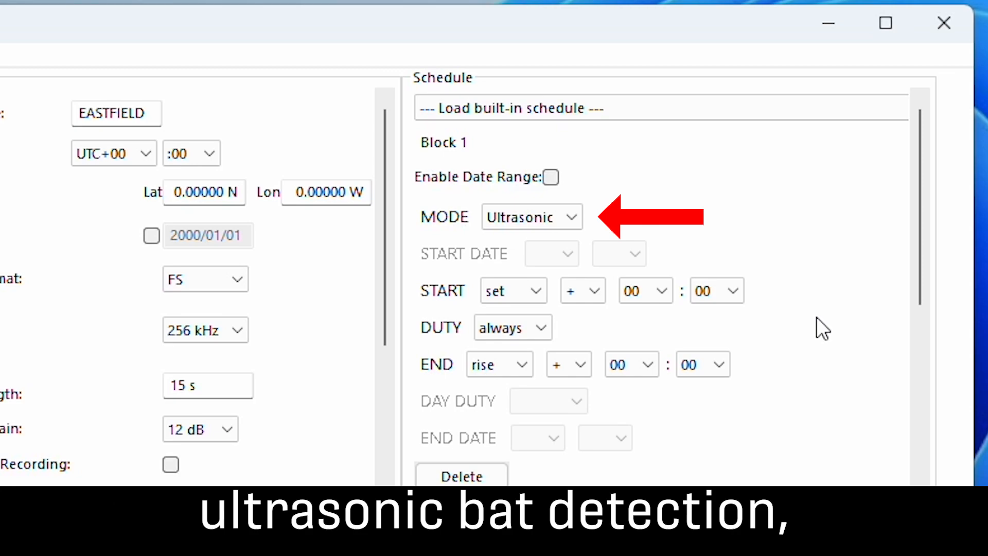
scroll(816, 317, down, 5)
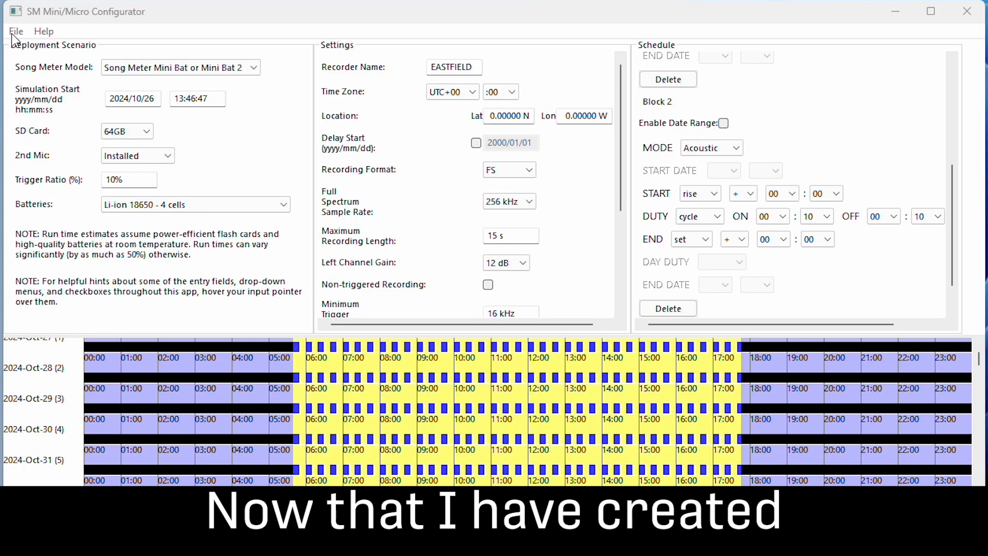
Step: Save the configuration to the Desktop as BATSNBIRDS in .miniconfig format and copy the file onto the WildlifeAco drive
click(16, 32)
click(26, 63)
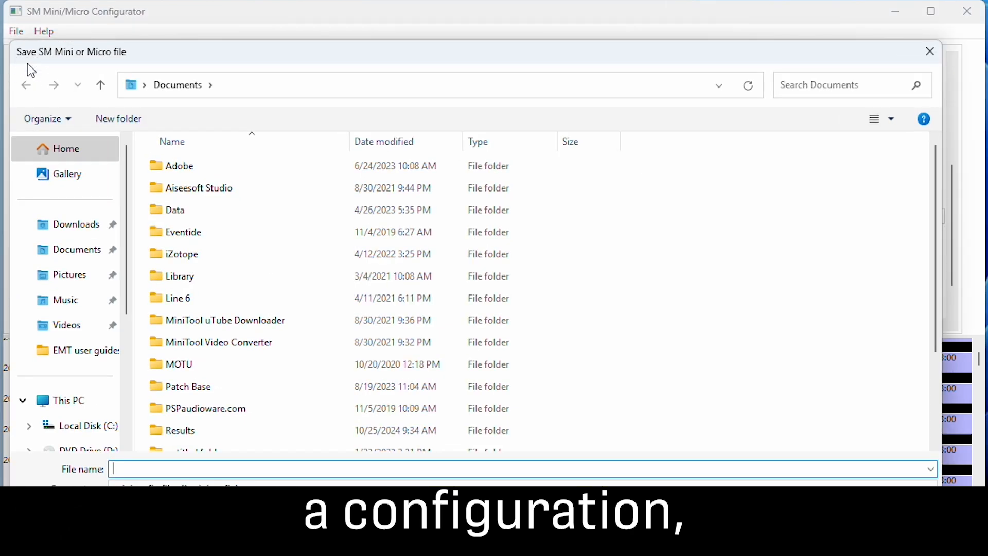
click(143, 86)
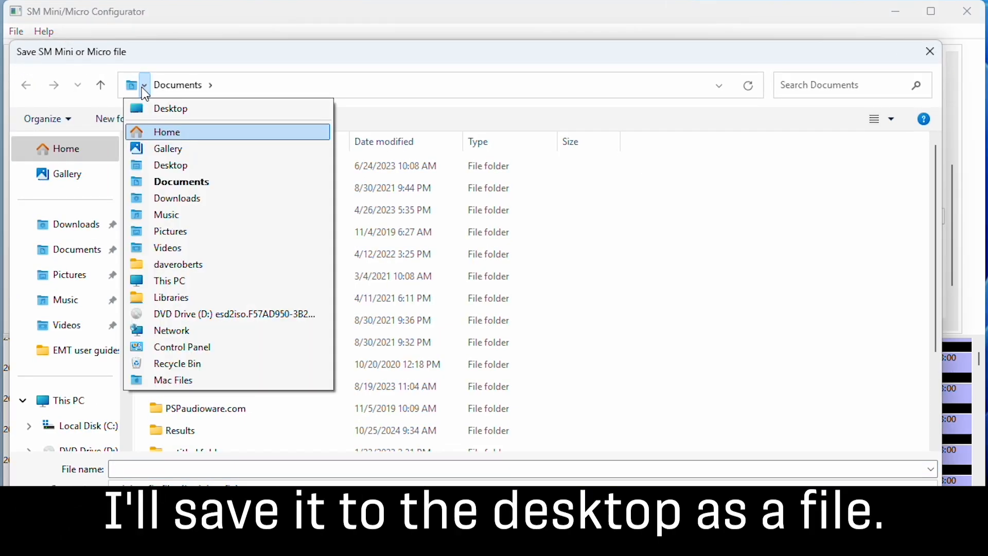
click(171, 164)
click(136, 466)
text(BATSNB)
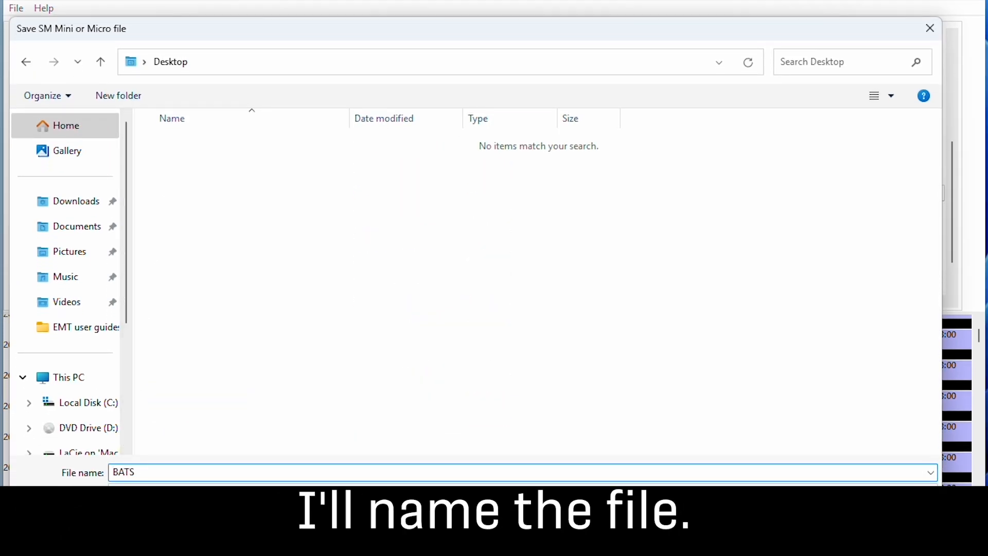
text(IRDS)
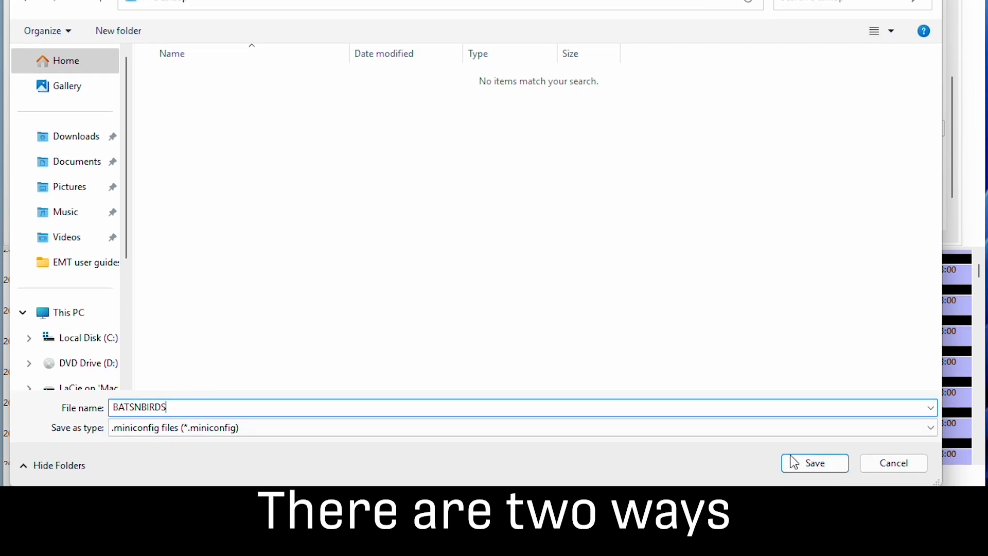
click(794, 462)
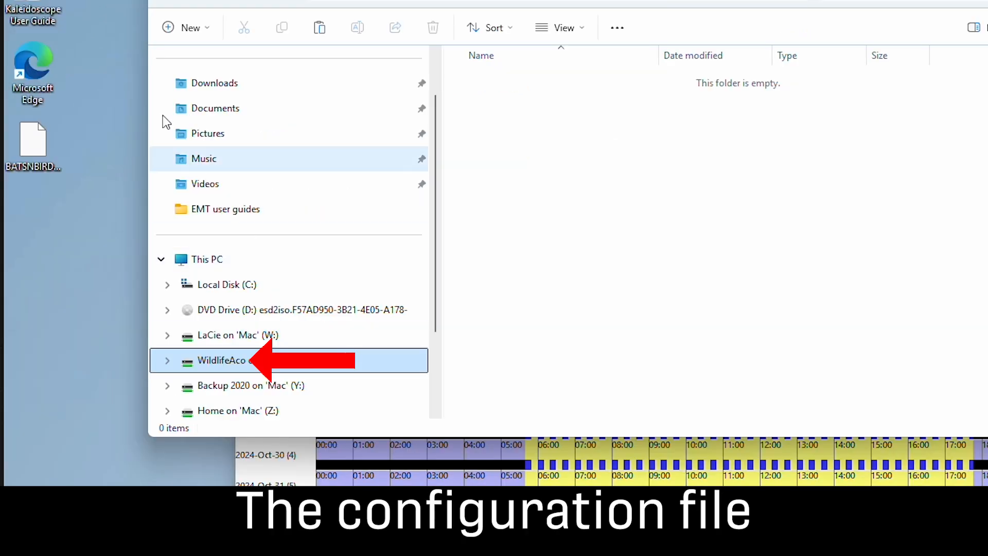
drag(30, 141, 622, 194)
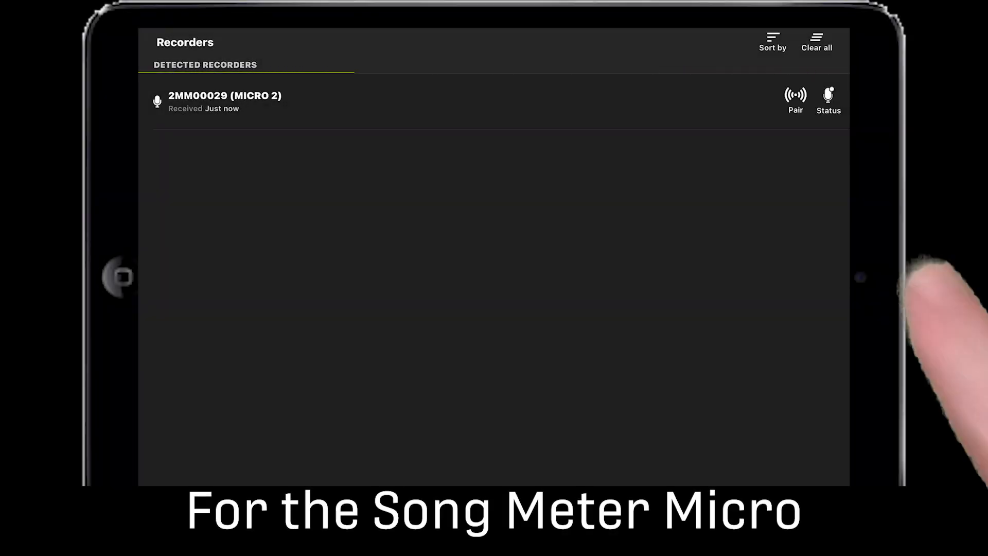
Step: In the Song Meter app on the tablet, pair with the Micro 2 recorder and load the configuration from its card
click(795, 98)
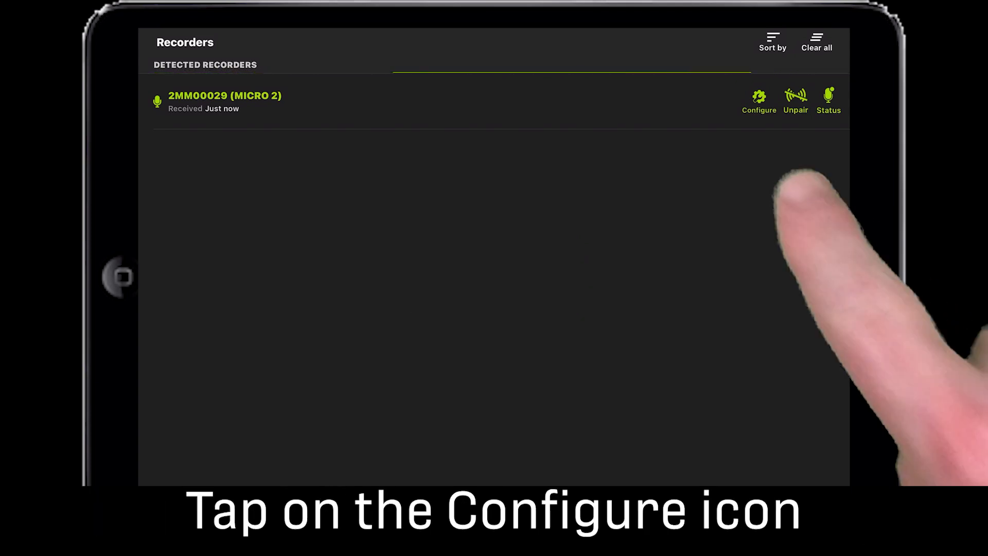
click(759, 98)
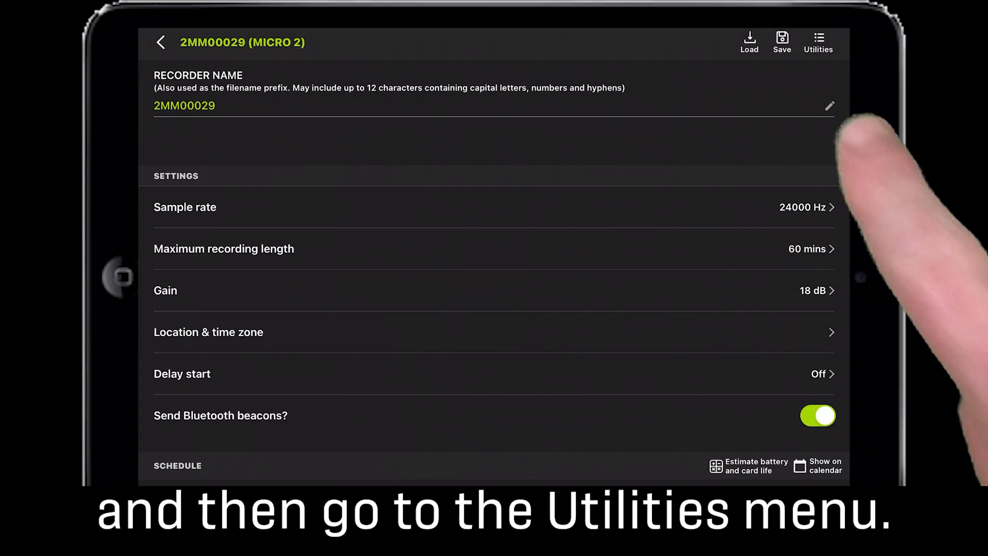
click(818, 41)
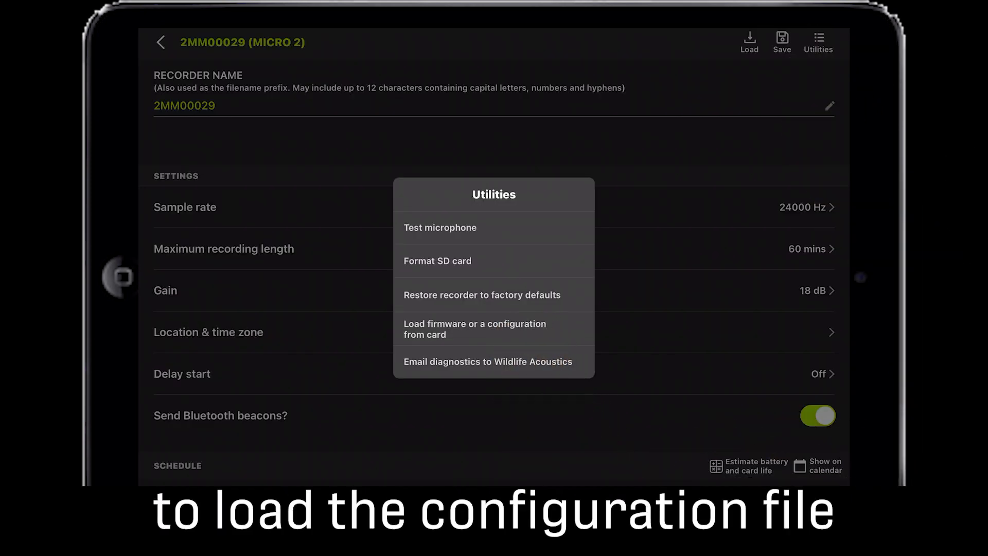
click(474, 328)
click(545, 393)
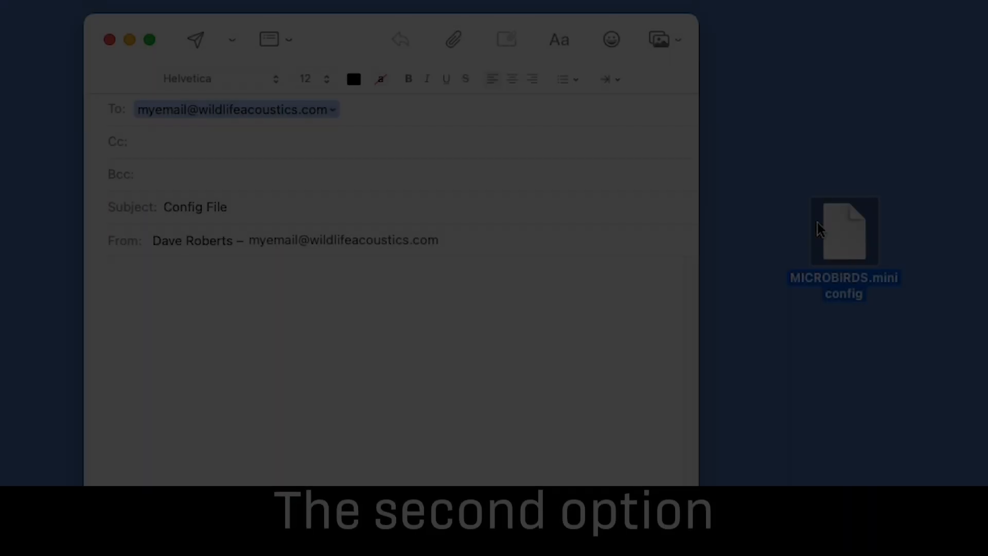
Step: Email MICROBIRDS.miniconfig as an attachment to the Config File message, and open the received attachment in Song Meter on the tablet
drag(836, 234, 418, 350)
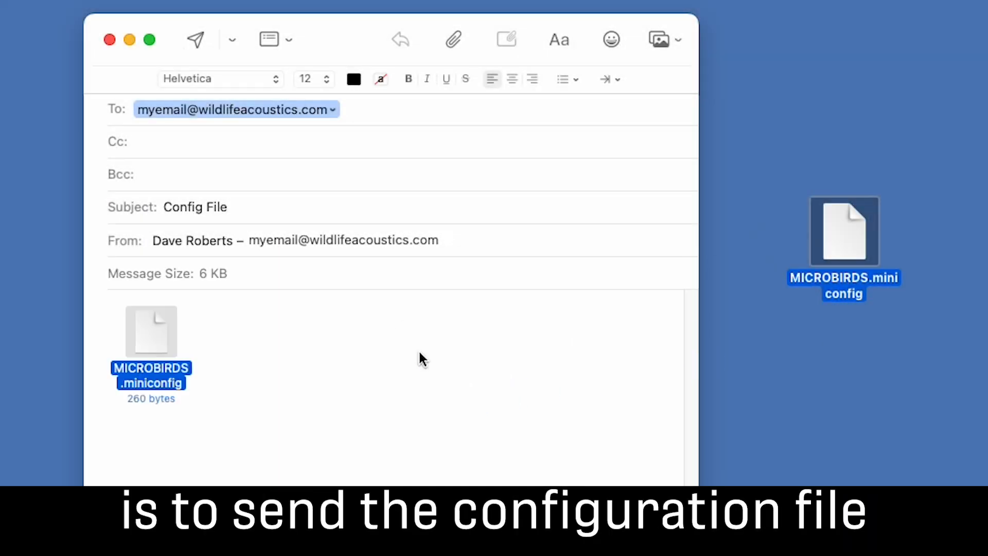
click(195, 41)
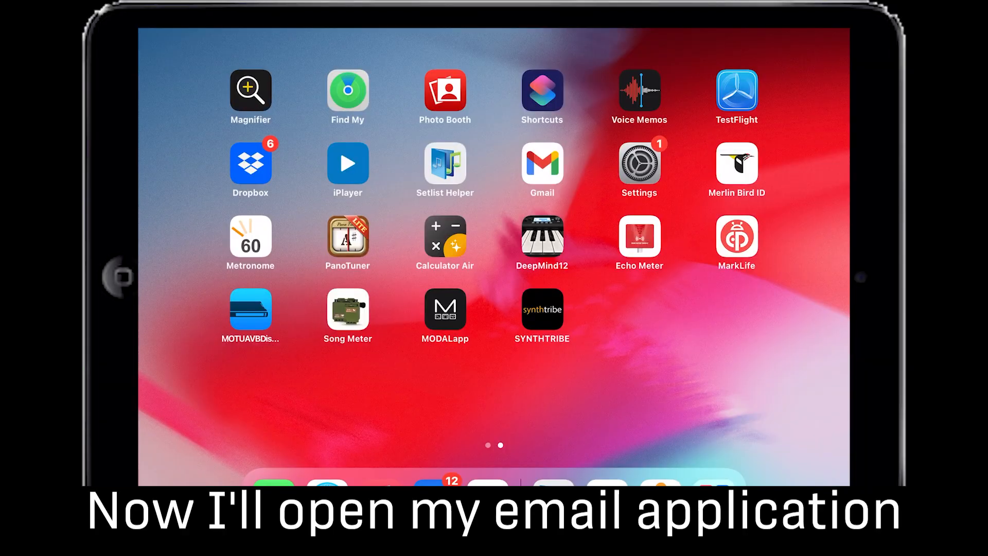
click(435, 484)
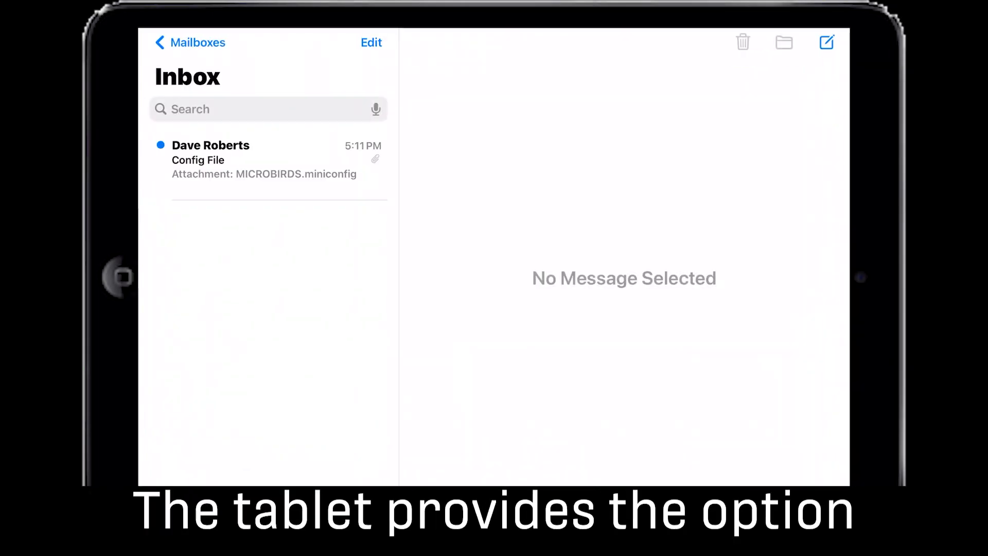
click(268, 166)
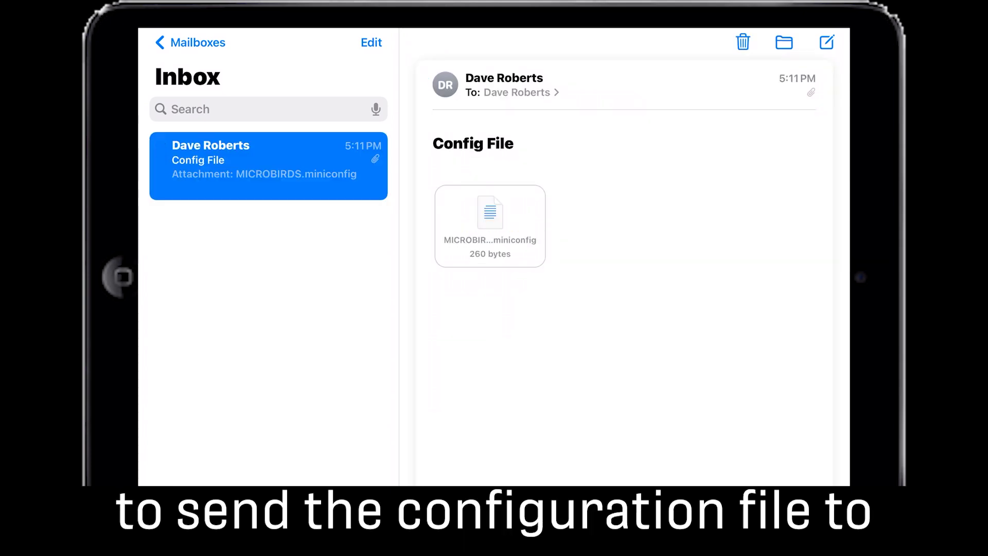
click(490, 225)
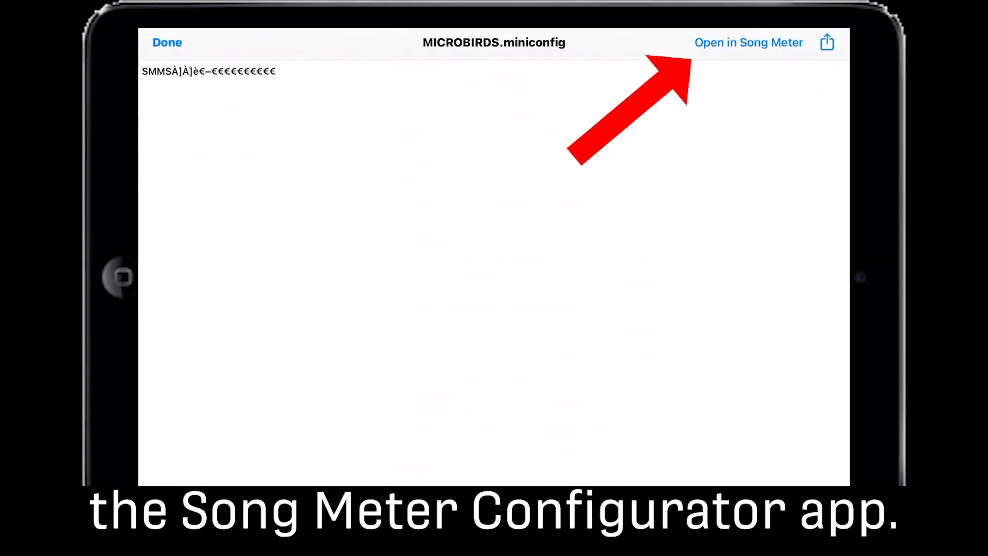
click(749, 42)
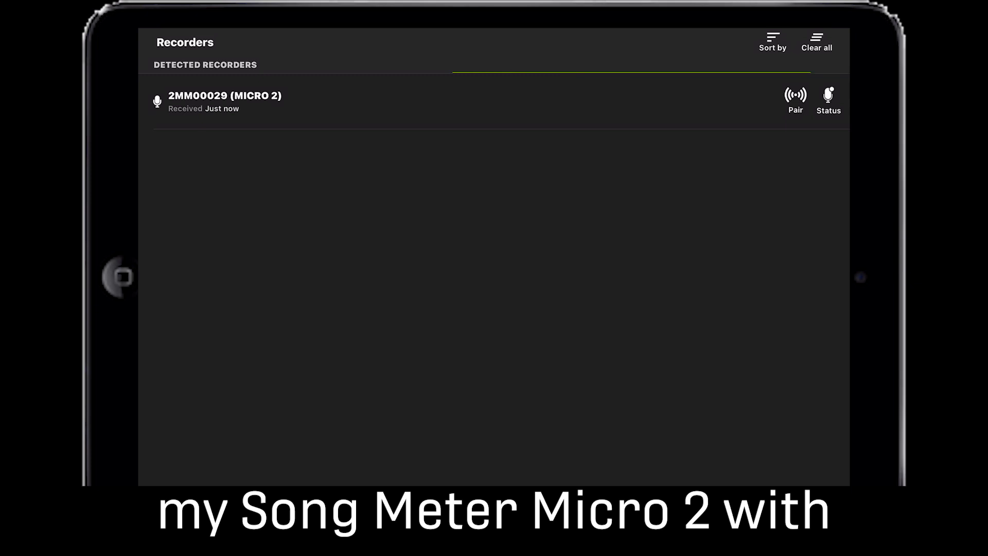
Step: Pair with the Micro 2 recorder and load the MICROBIRDS configuration onto it
click(795, 99)
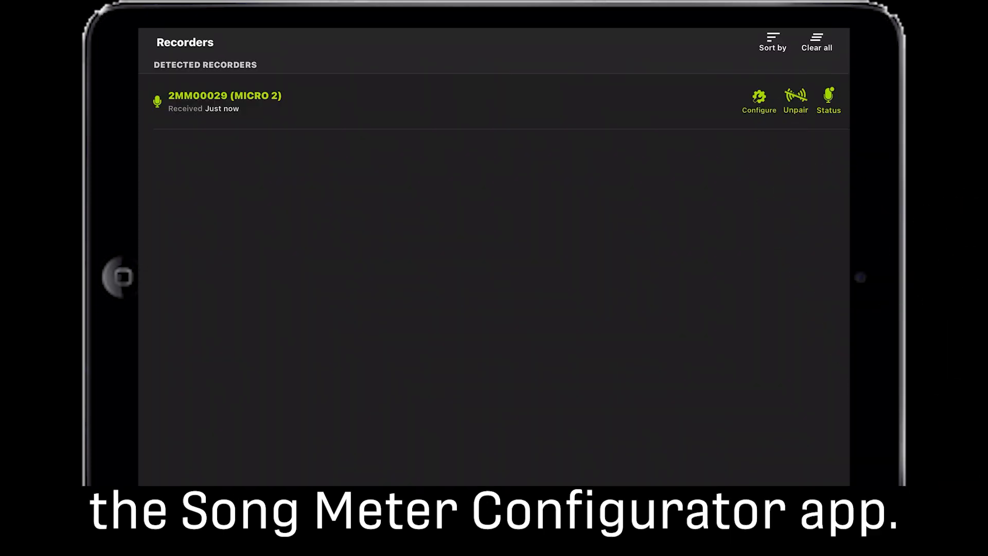
click(759, 98)
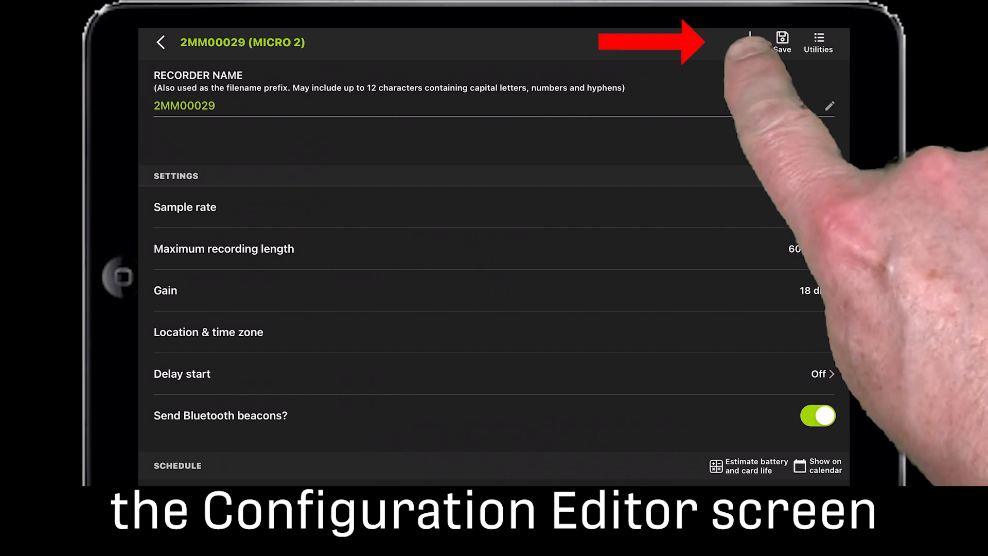
click(750, 42)
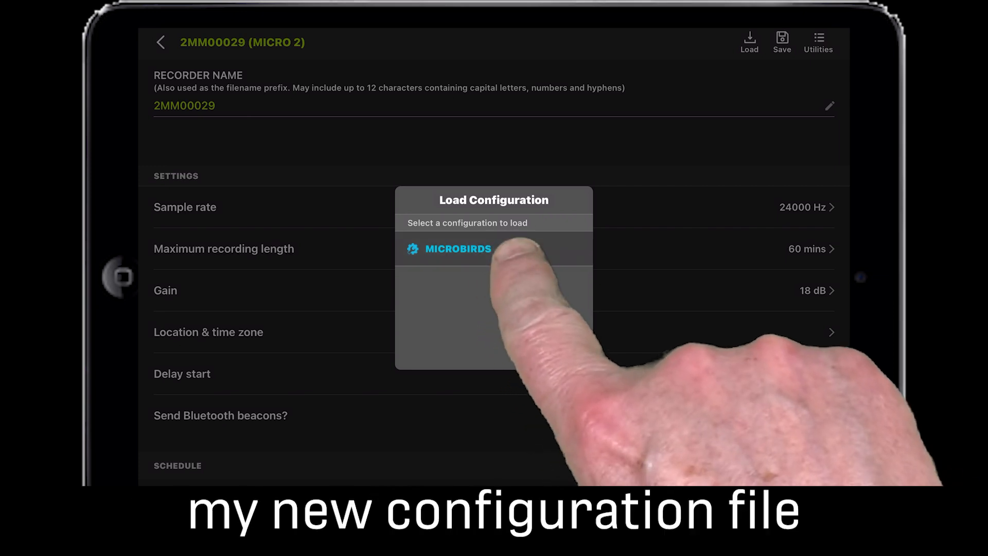
click(505, 249)
click(545, 308)
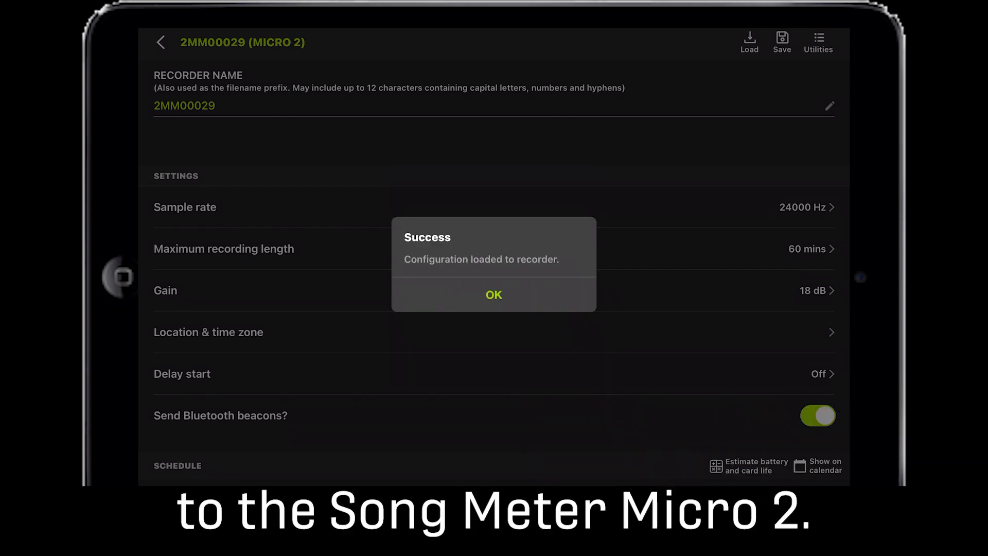
click(493, 294)
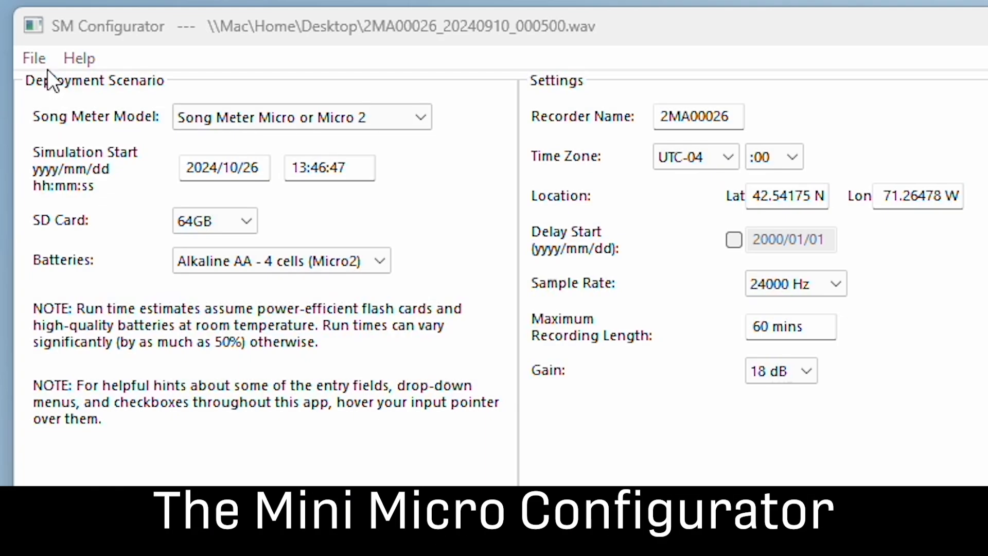
Step: Switch to the SM Configurator and open BATSNBIRDS.miniconfig from the Desktop
click(30, 52)
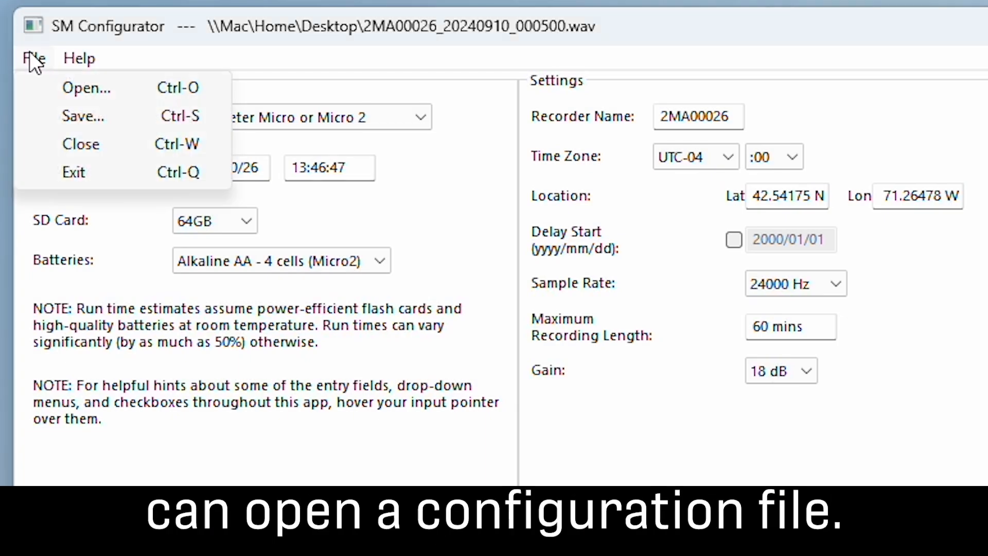
click(49, 88)
click(320, 317)
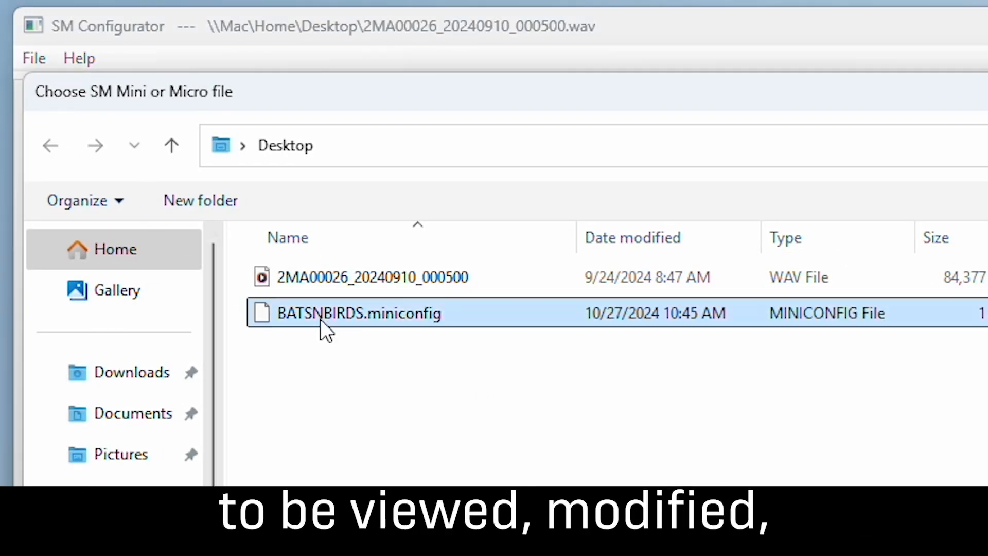
double_click(320, 314)
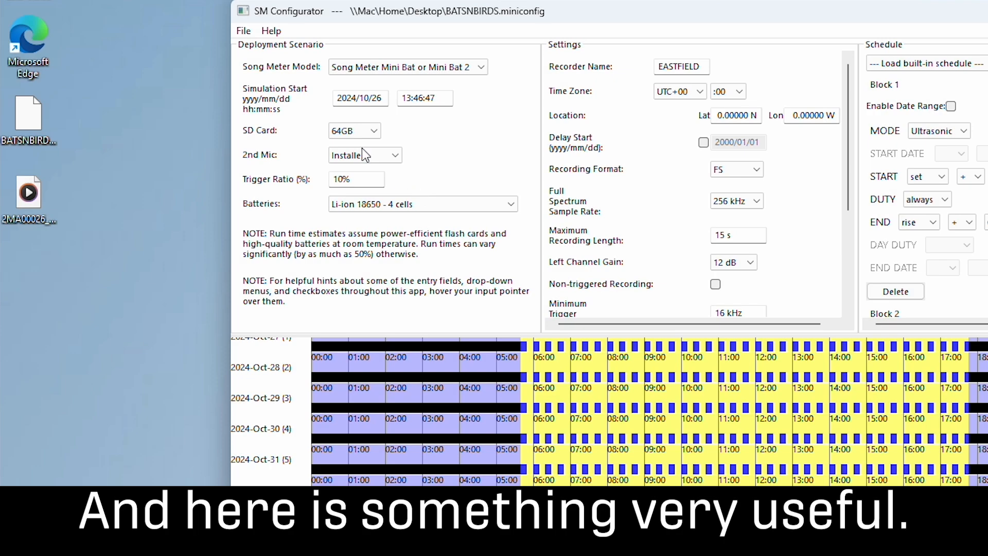
Step: Open the recording 2MA00026_20240910_000500.wav from the Desktop to read in the configuration it was made with
click(237, 31)
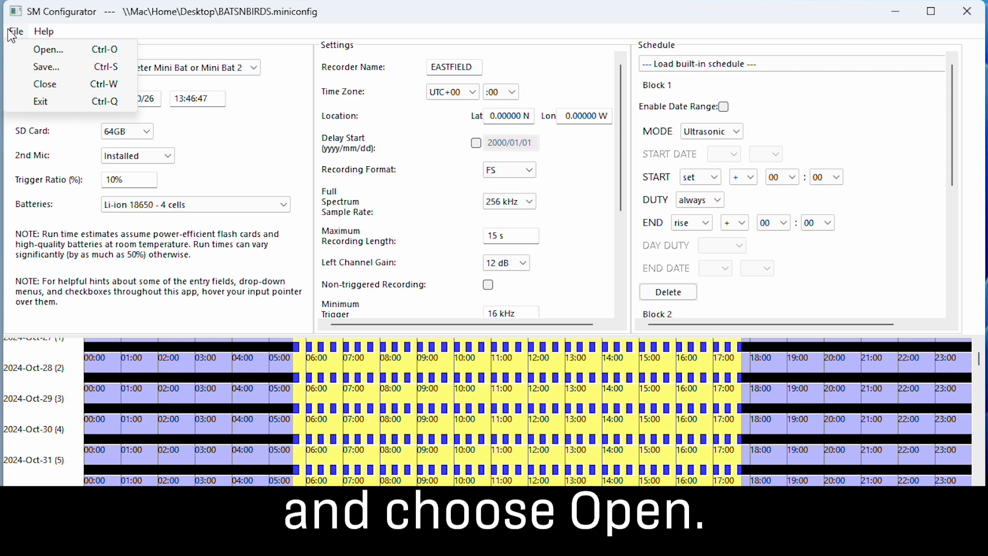
click(27, 48)
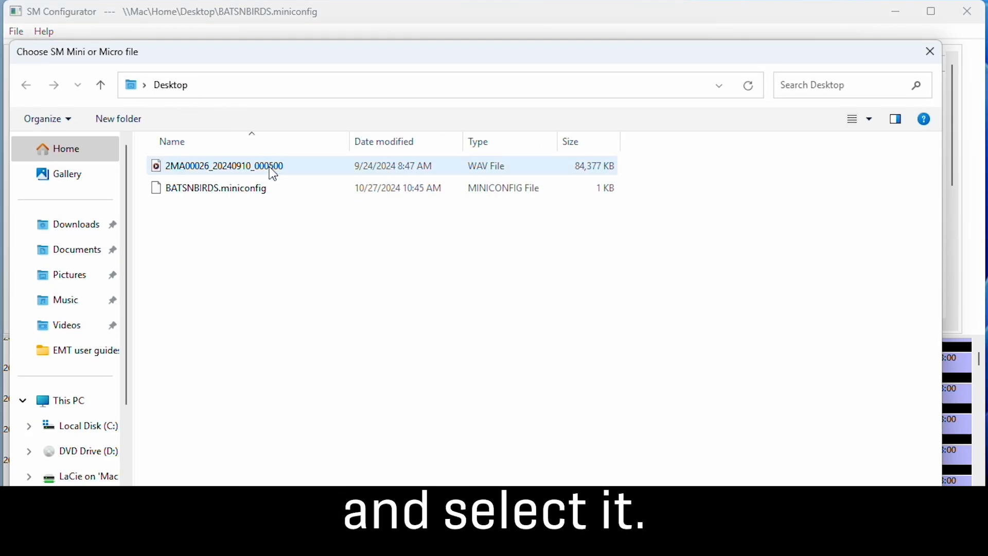
double_click(273, 172)
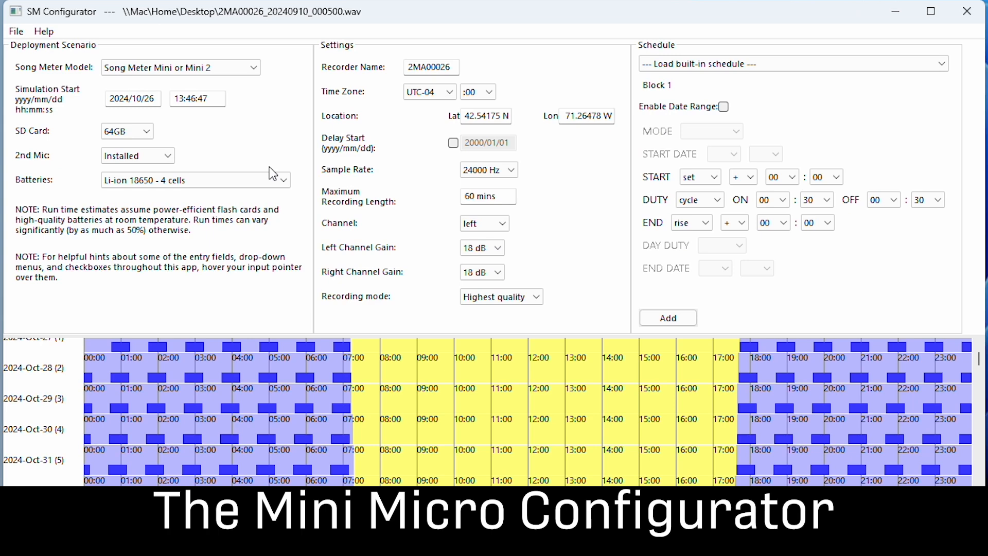